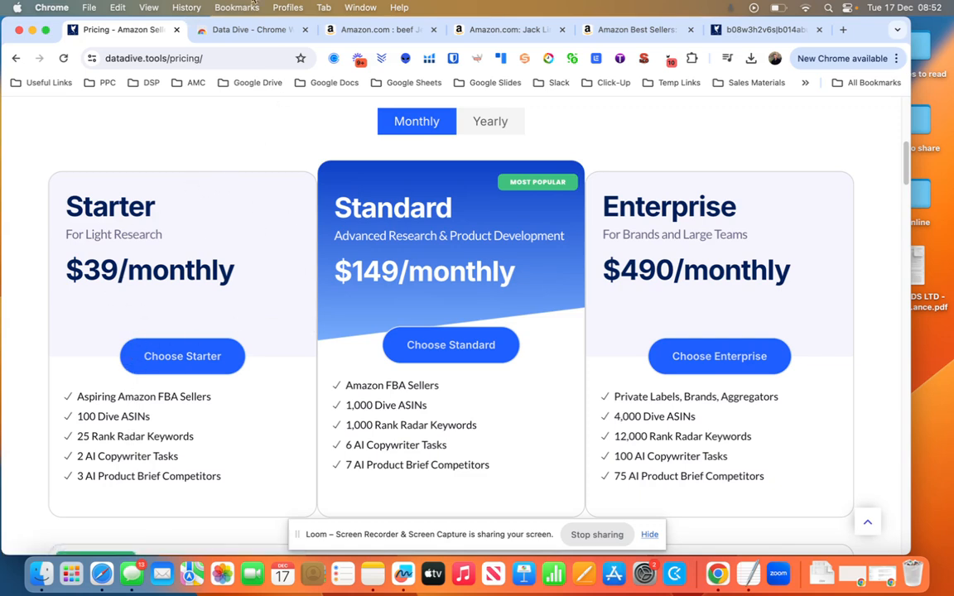
View the Data Dive extension's store page and browse the Amazon search results for beef jerky.
left_click(222, 33)
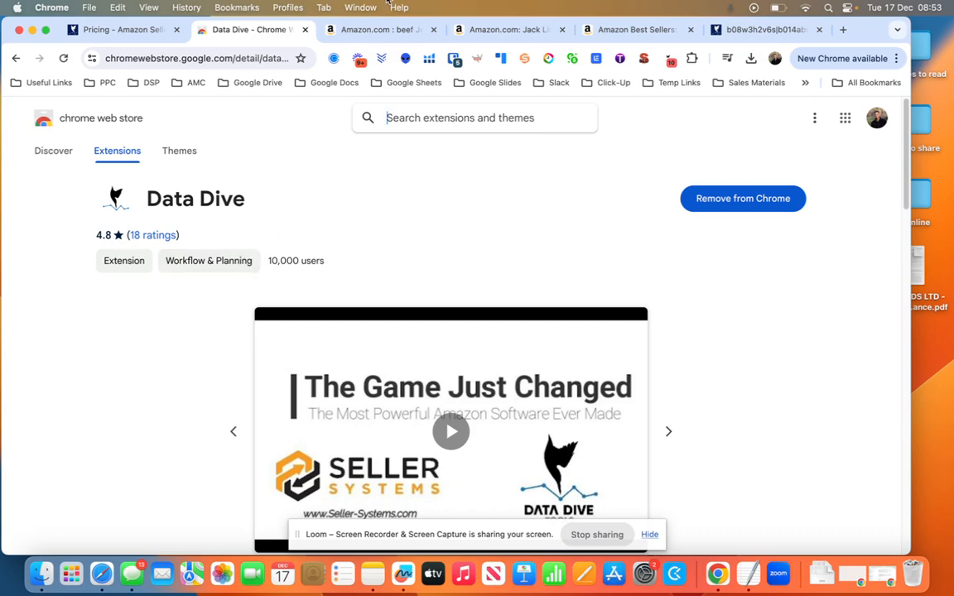
left_click(370, 32)
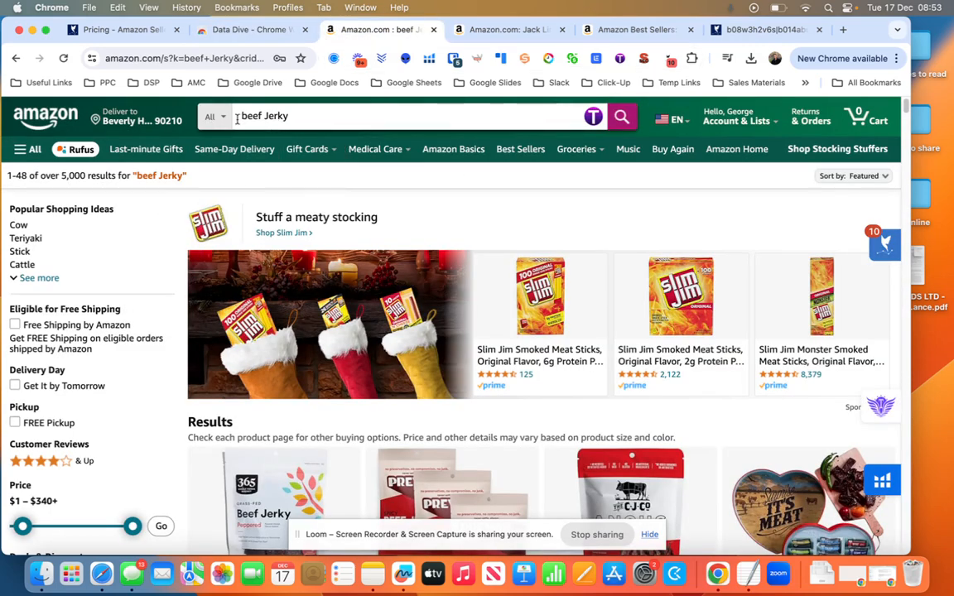
scroll(307, 207, "down", 5)
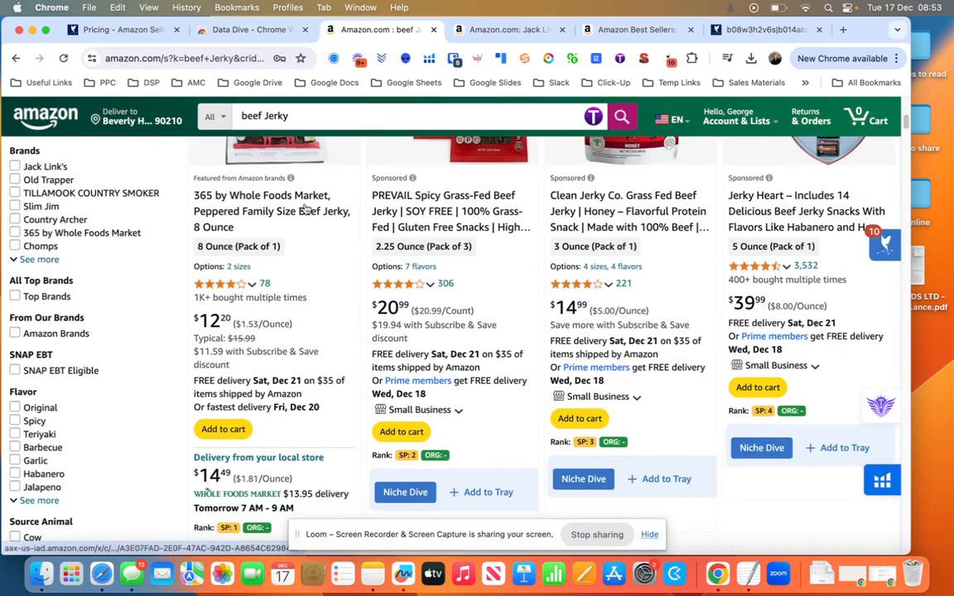
scroll(306, 207, "up", 3)
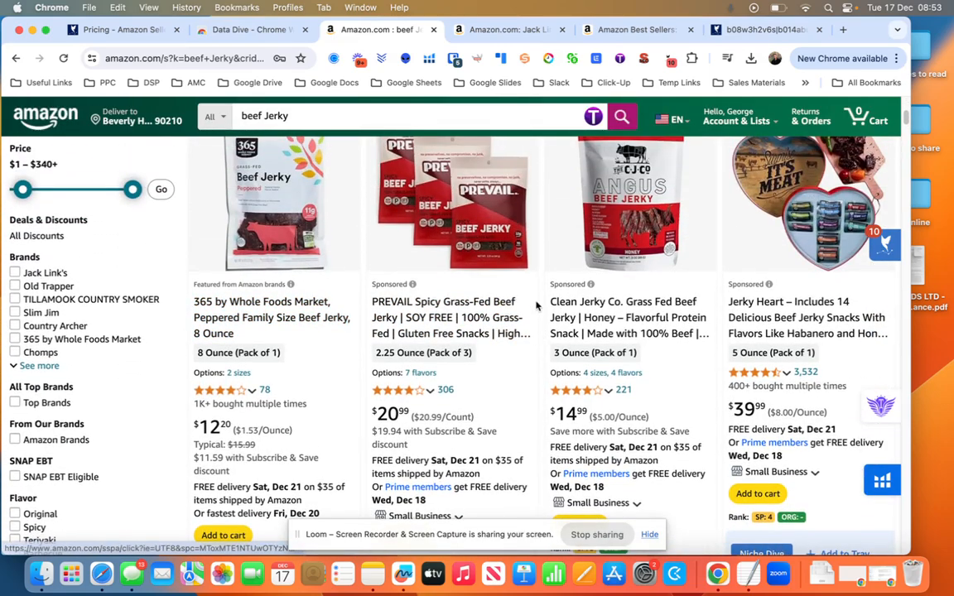
scroll(451, 327, "down", 3)
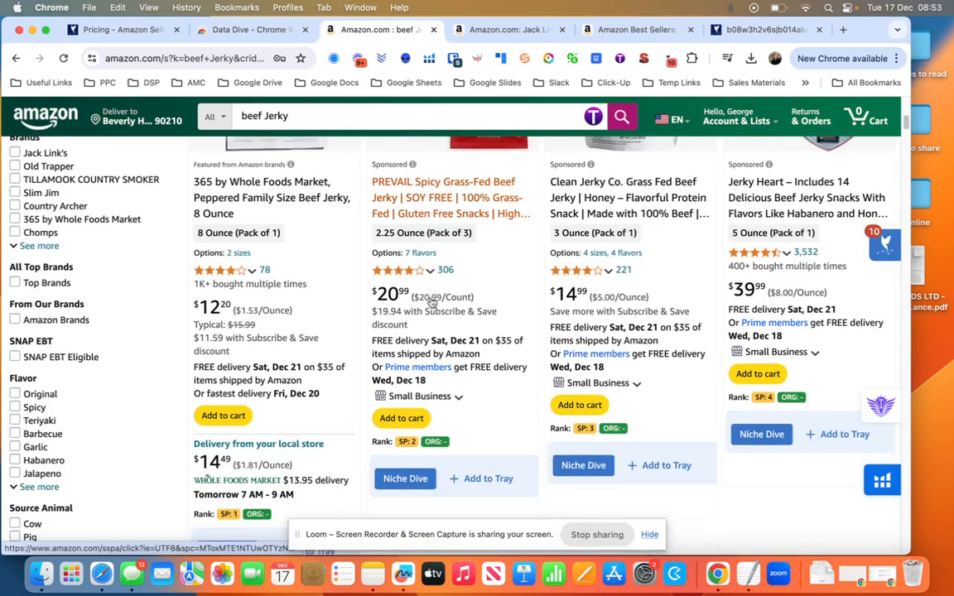
scroll(437, 301, "up", 3)
Find "beef" on the results page and examine the sponsored and organic rank labels and Niche Dive options on the listings.
key("super+f")
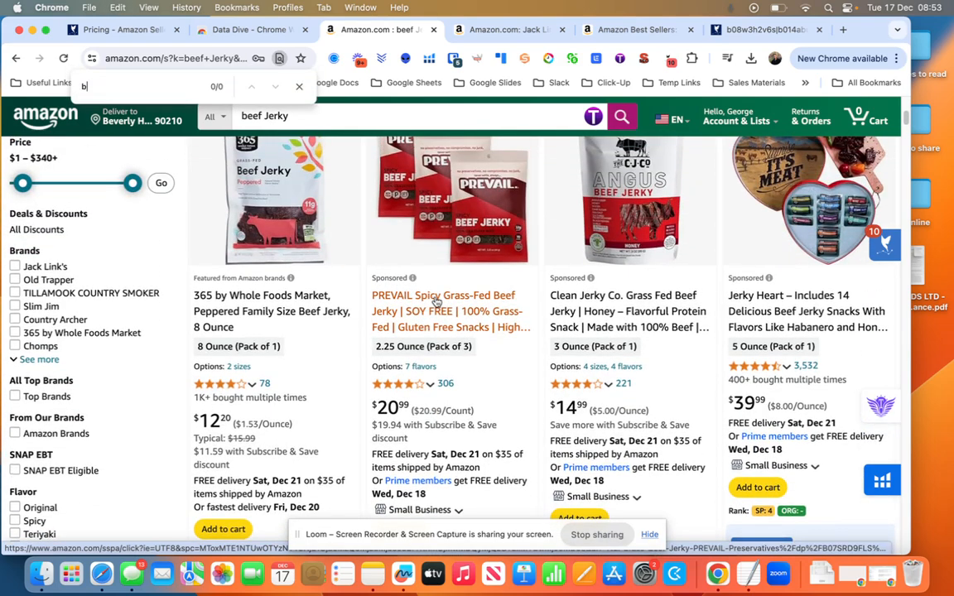
type("beef")
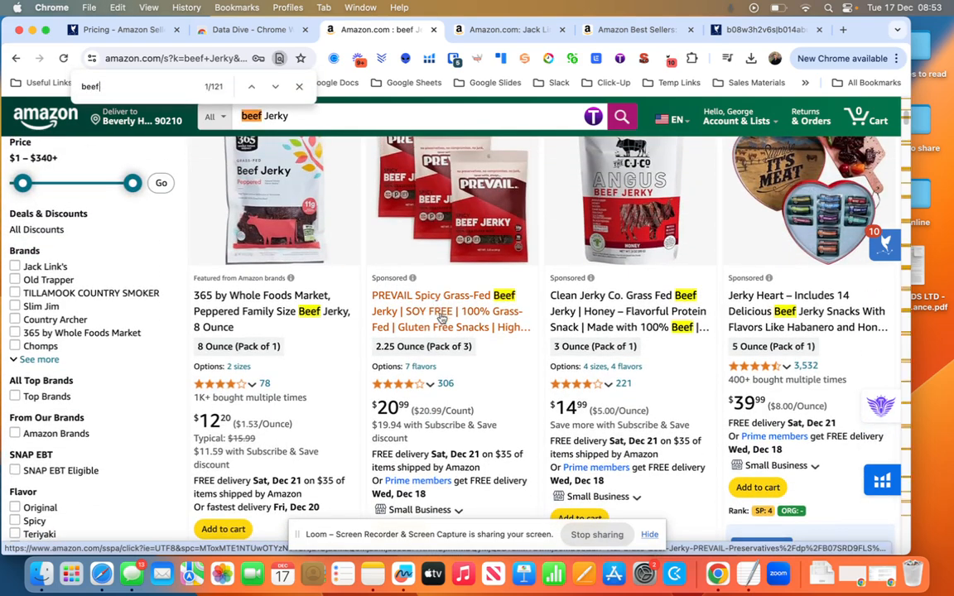
scroll(398, 398, "down", 3)
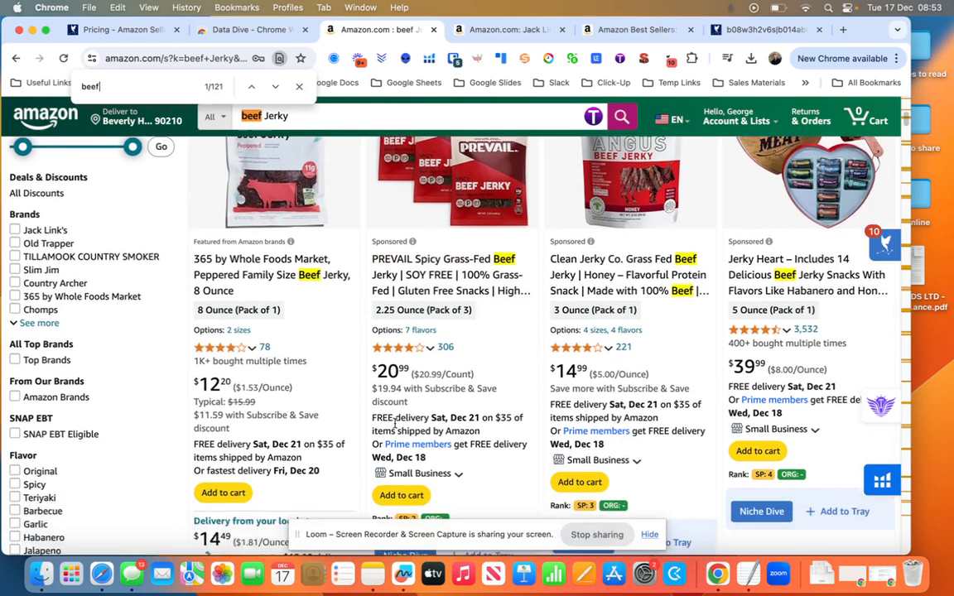
scroll(361, 464, "down", 2)
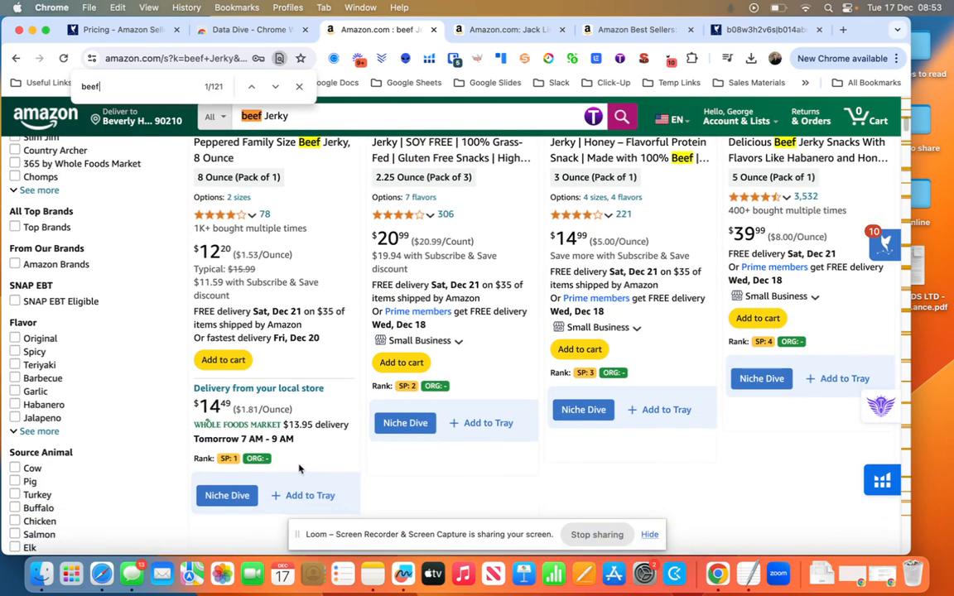
scroll(650, 433, "up", 5)
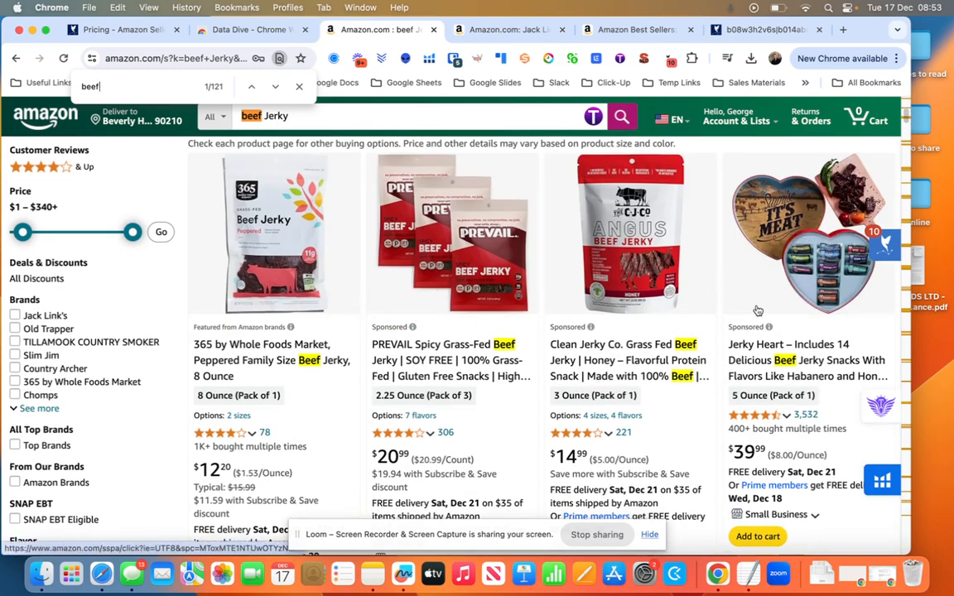
scroll(772, 391, "down", 1)
scroll(772, 391, "down", 4)
scroll(754, 395, "up", 3)
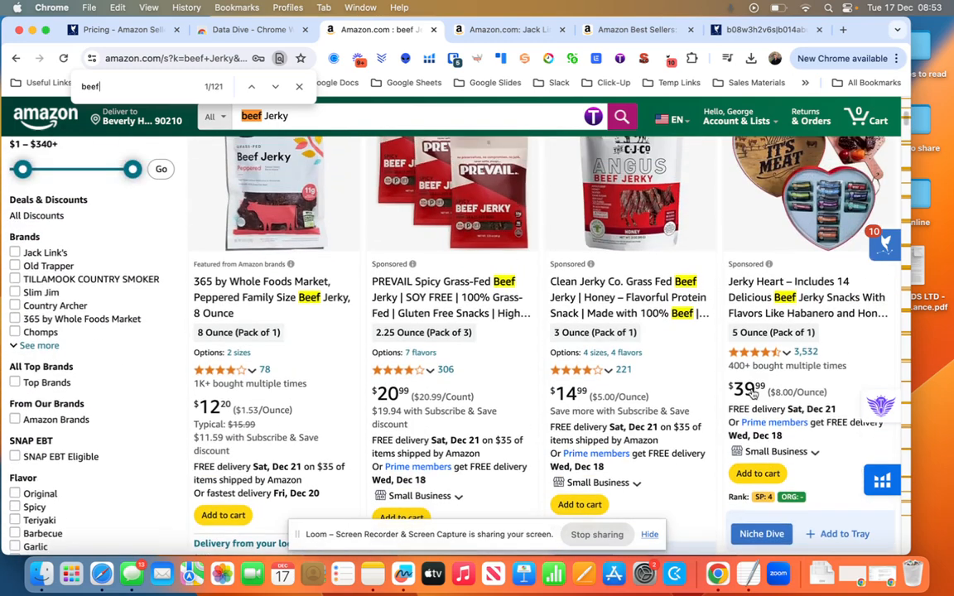
scroll(724, 321, "down", 10)
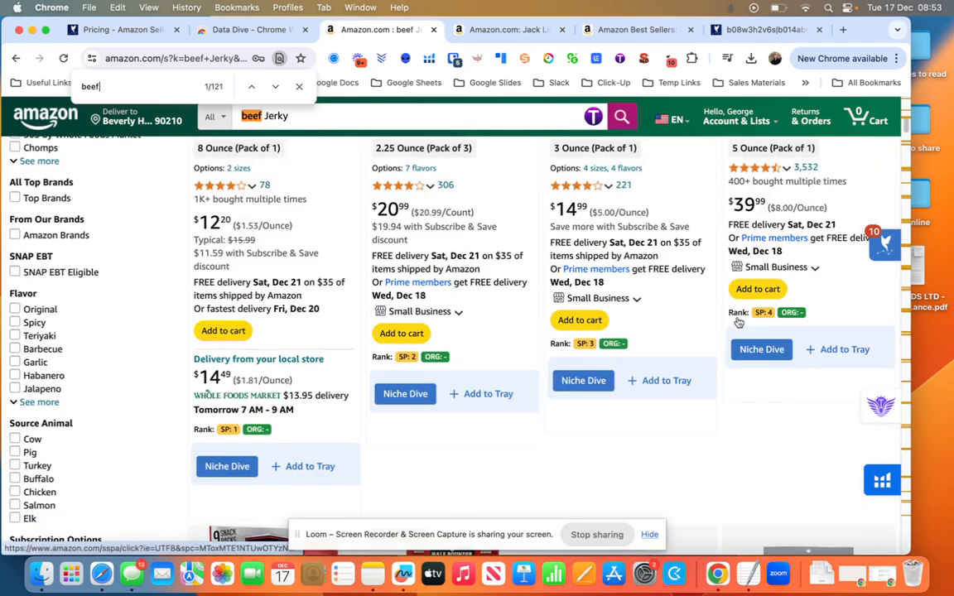
scroll(723, 321, "down", 12)
scroll(301, 358, "up", 10)
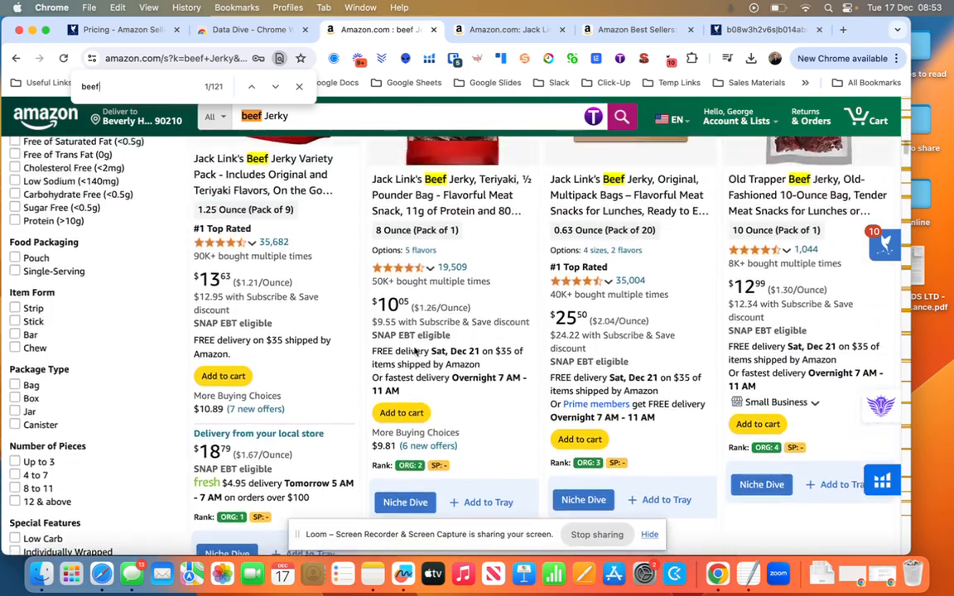
scroll(238, 379, "down", 9)
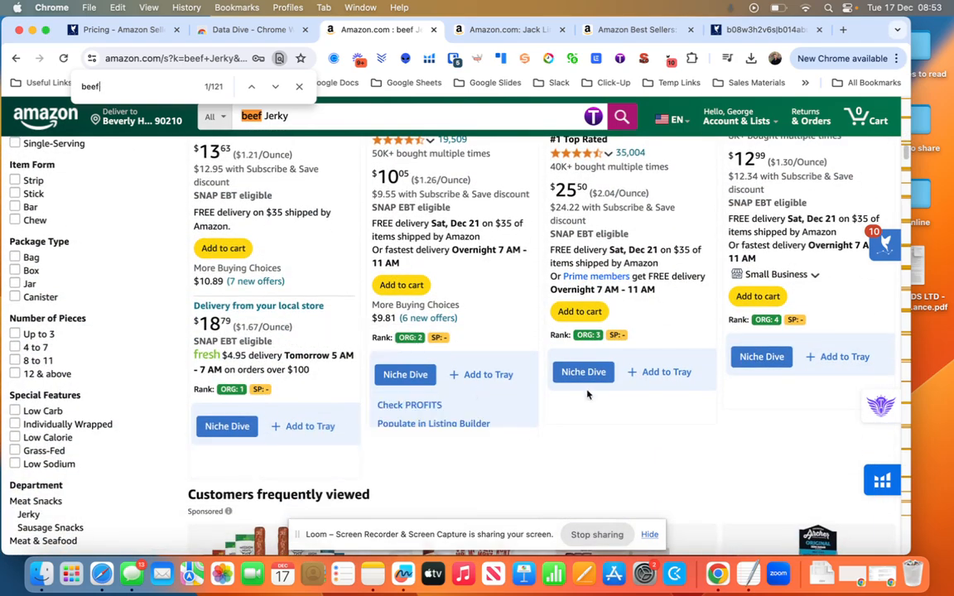
scroll(535, 450, "down", 15)
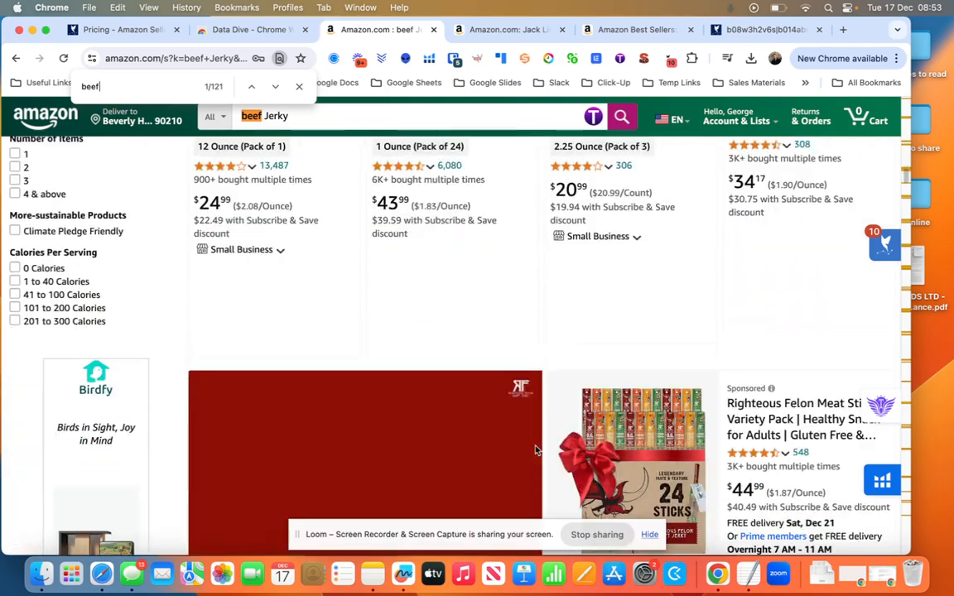
scroll(535, 451, "up", 8)
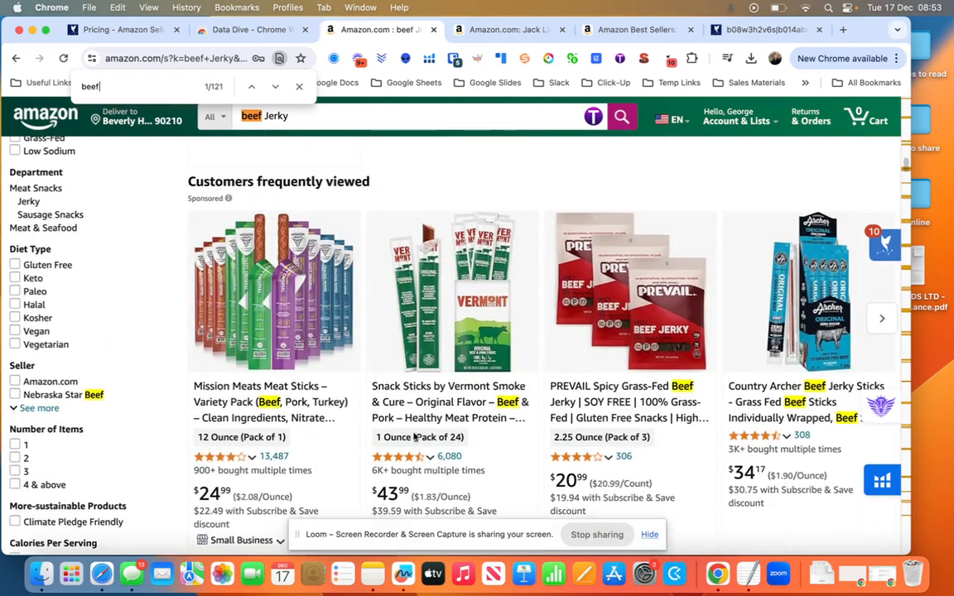
scroll(415, 437, "down", 17)
scroll(414, 437, "up", 12)
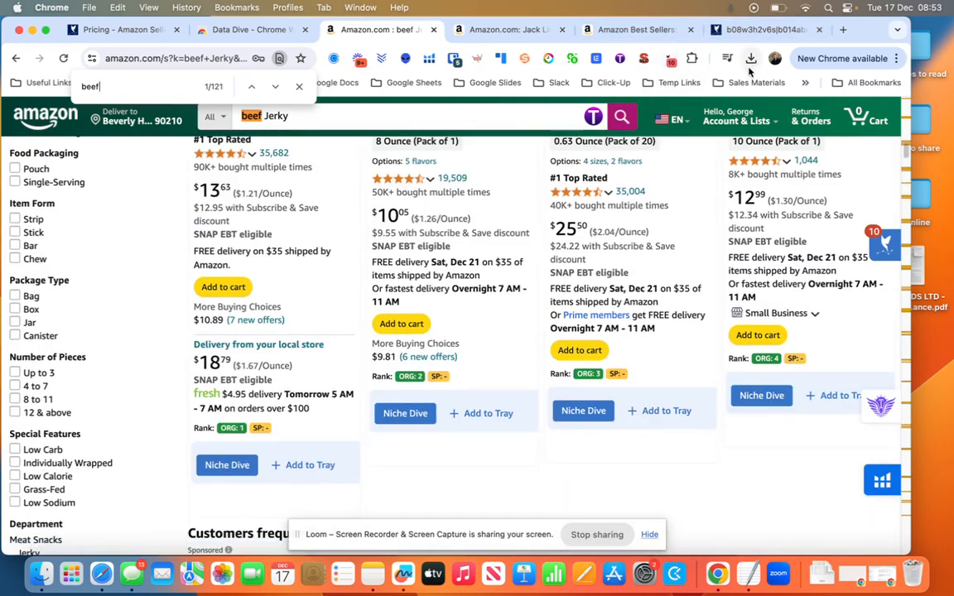
Open the Divebox for the products in the Data Dive ASIN tray, review its niche figures and close that research page.
left_click(670, 60)
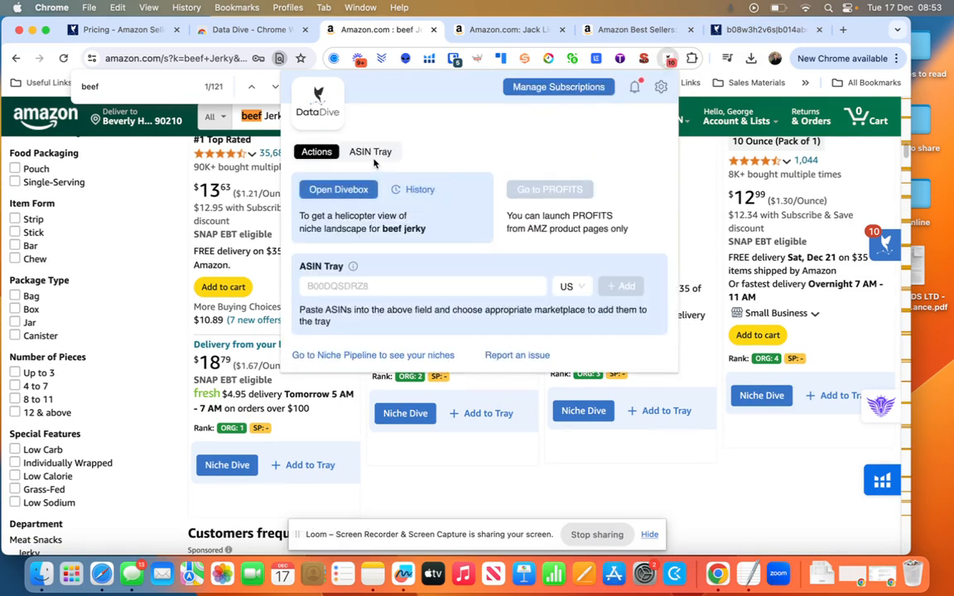
left_click(372, 154)
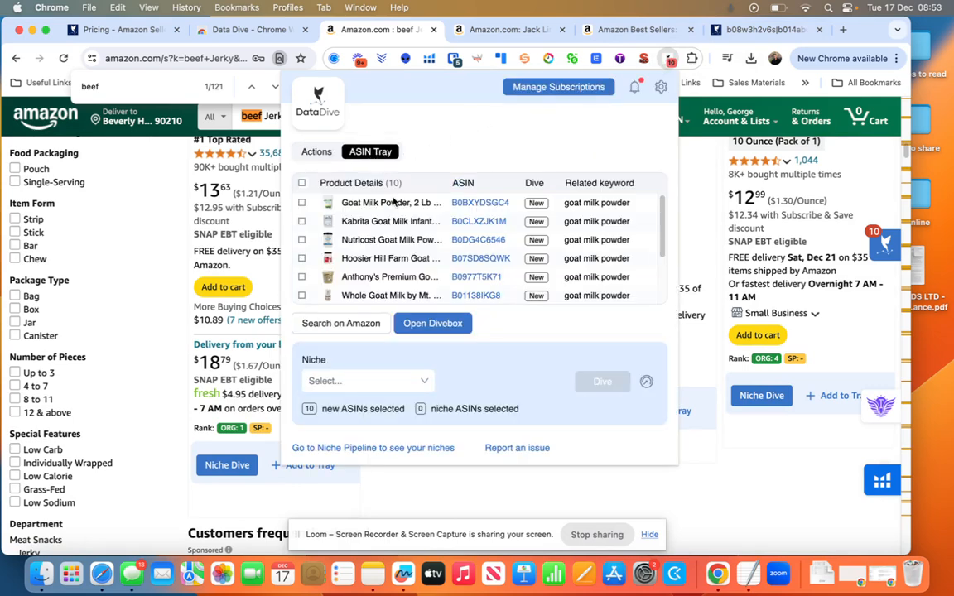
left_click(422, 325)
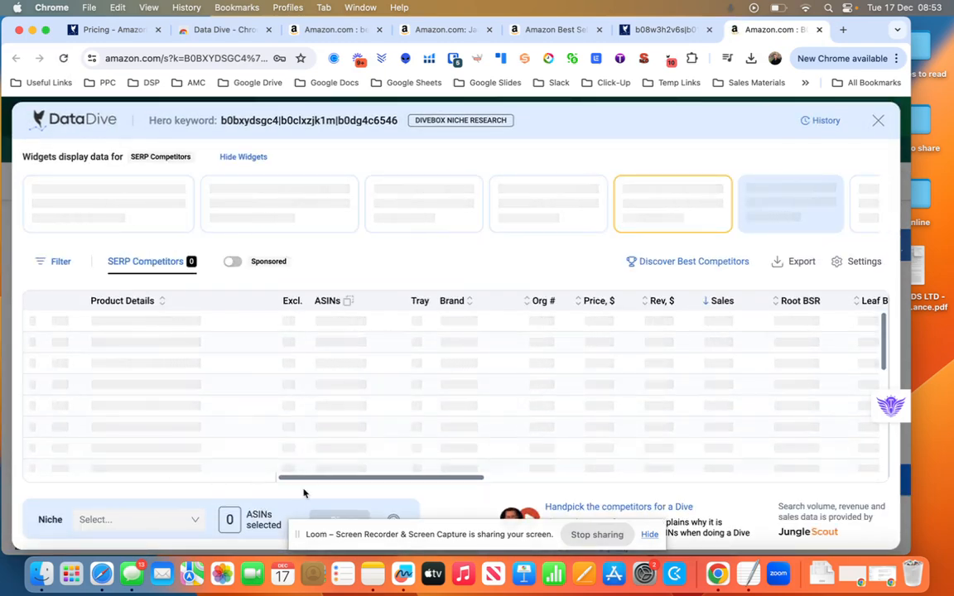
left_click(652, 537)
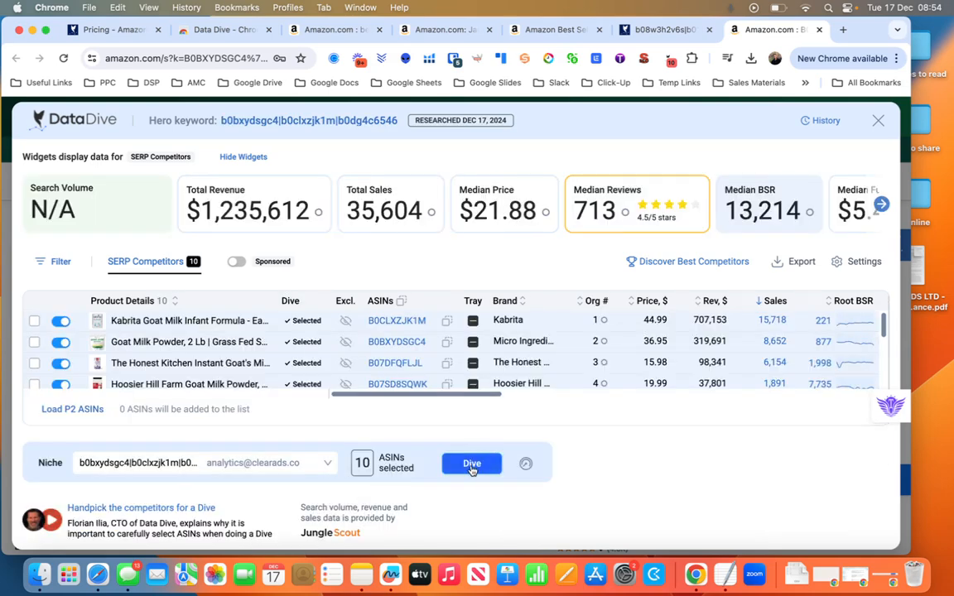
left_click(820, 31)
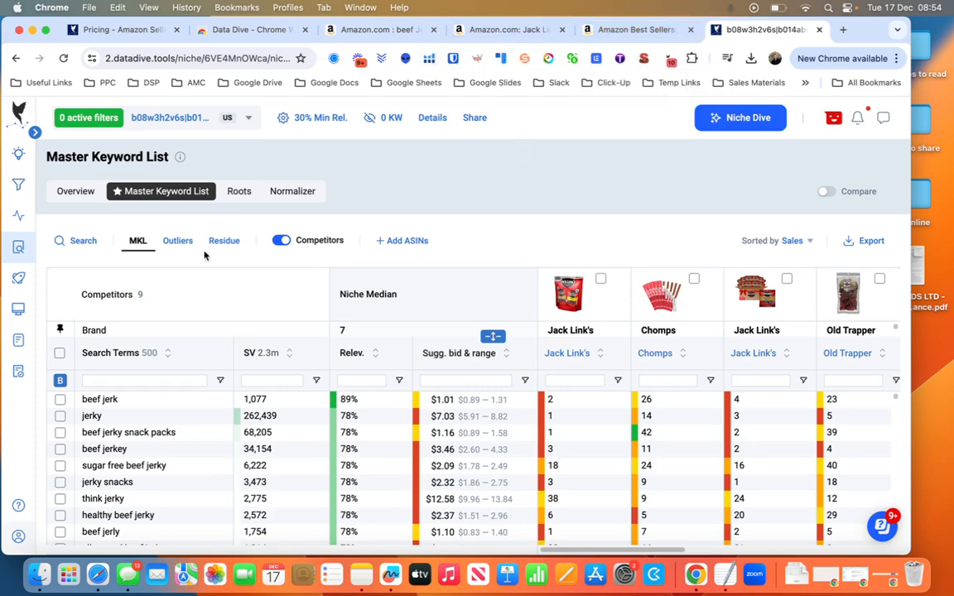
Show the Overview metrics of the beef jerky niche and widen the browser window slightly.
left_click(75, 193)
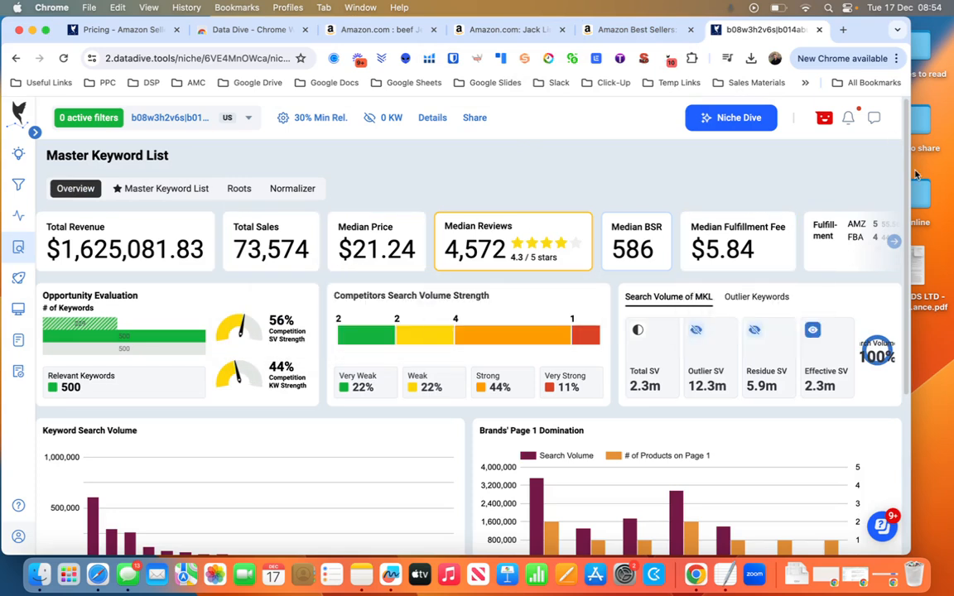
left_click_drag(940, 176, 952, 176)
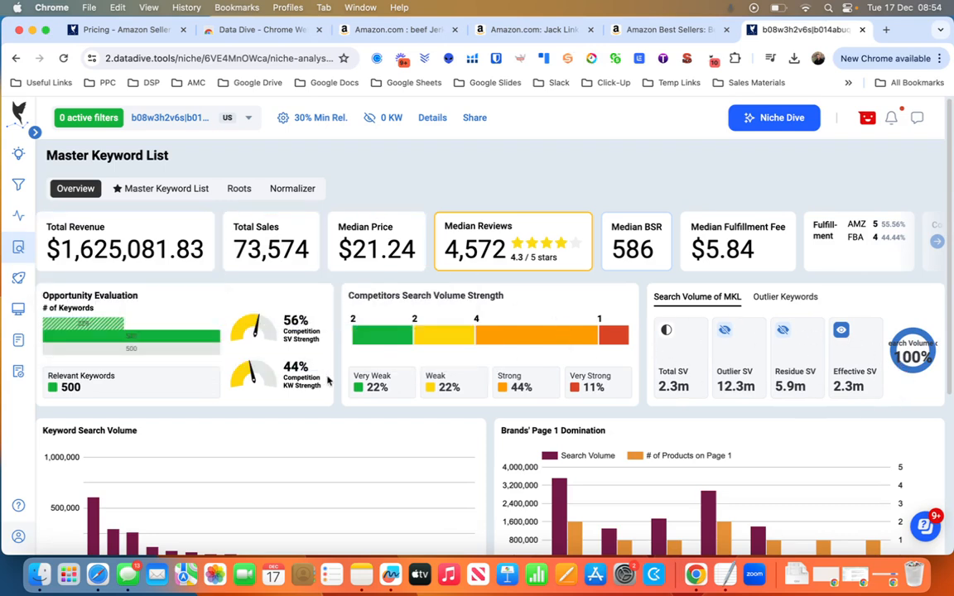
Filter the Master Keyword List's search terms by "jack link" and exclude all matching keywords from the MKL.
left_click(154, 189)
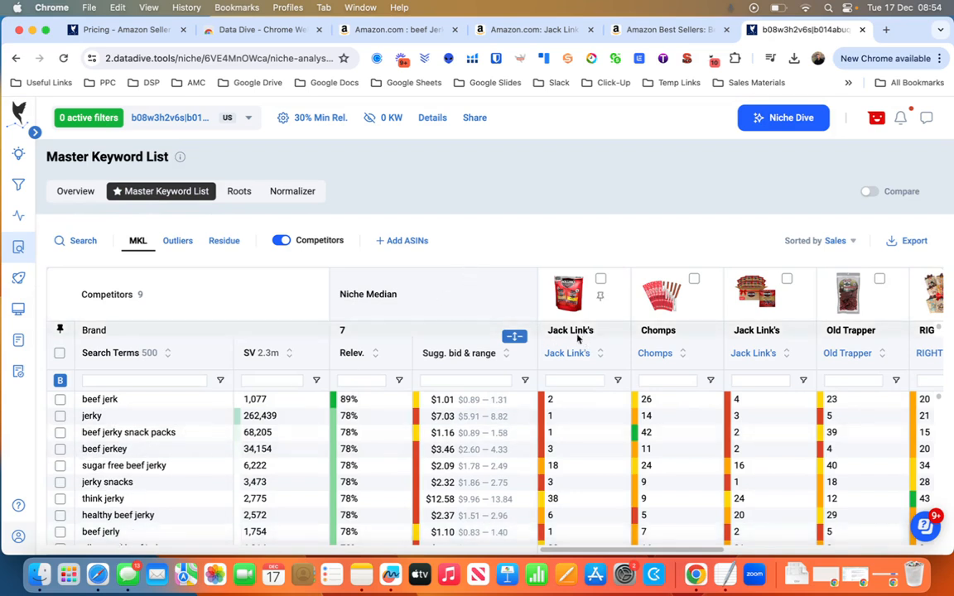
left_click(171, 380)
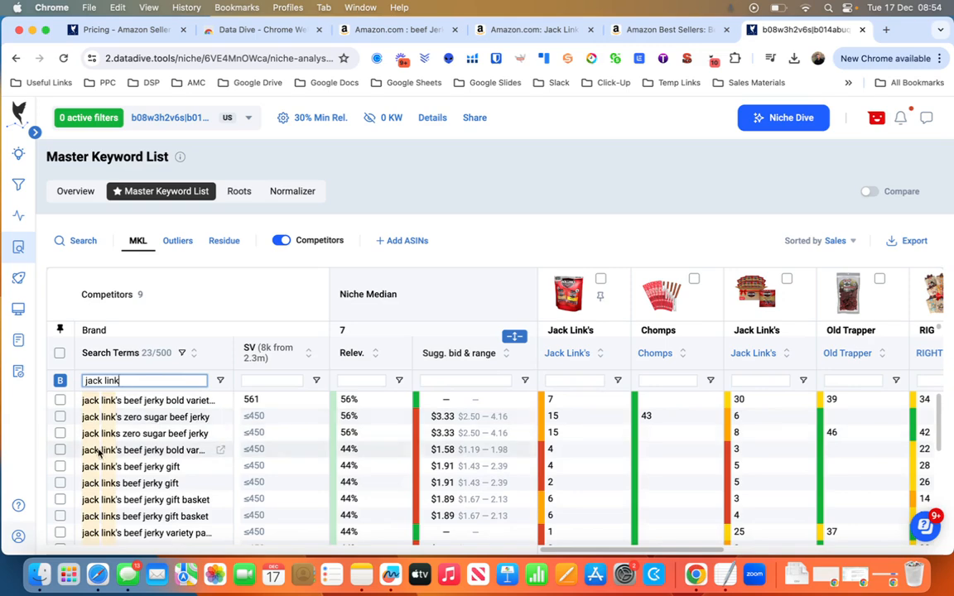
scroll(83, 414, "down", 3)
left_click(59, 353)
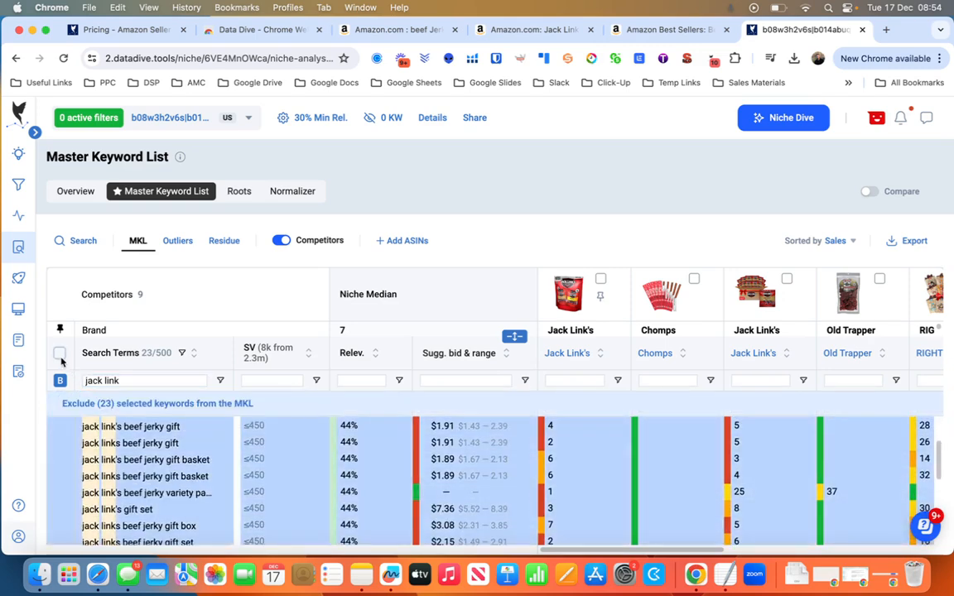
scroll(140, 439, "down", 3)
scroll(141, 439, "up", 1)
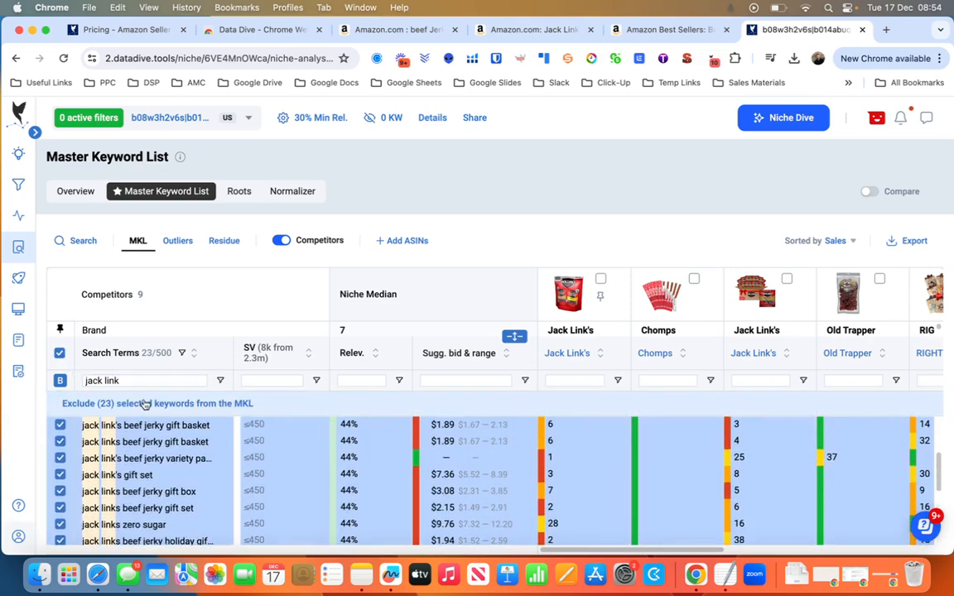
left_click(145, 403)
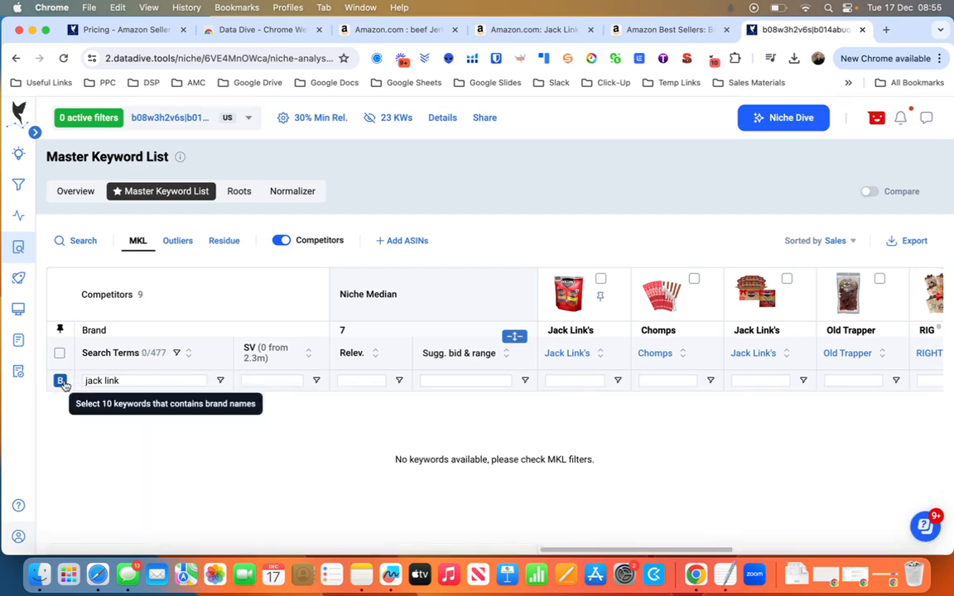
Change the search term filter to "chomps" and exclude all matching keywords from the MKL.
left_click_drag(126, 381, 73, 384)
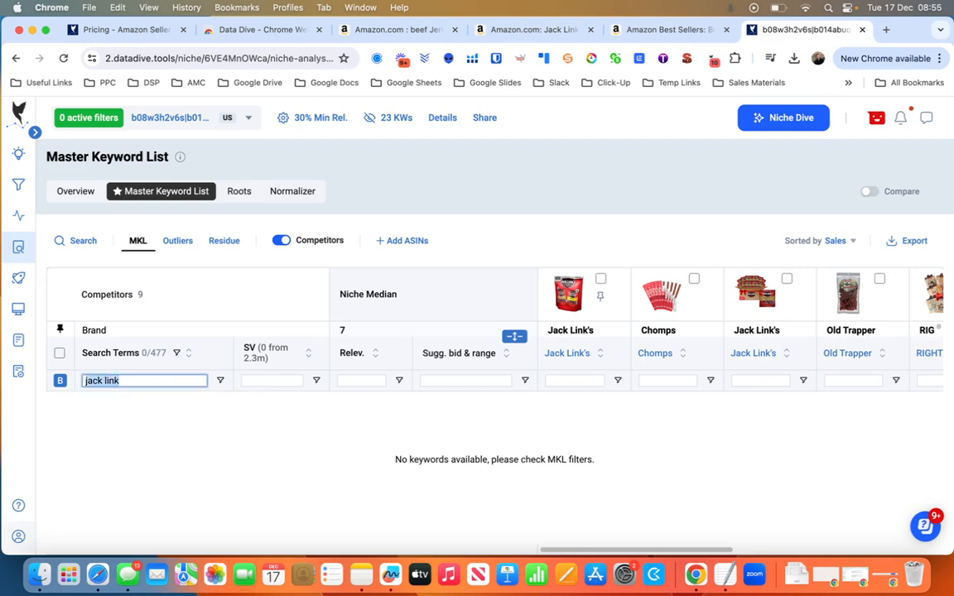
type("chomps")
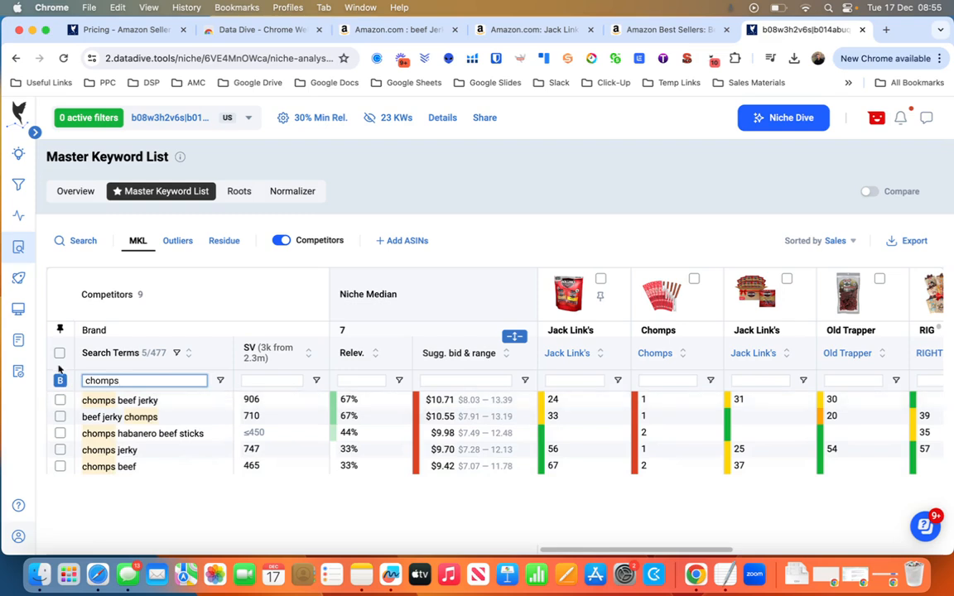
left_click(59, 400)
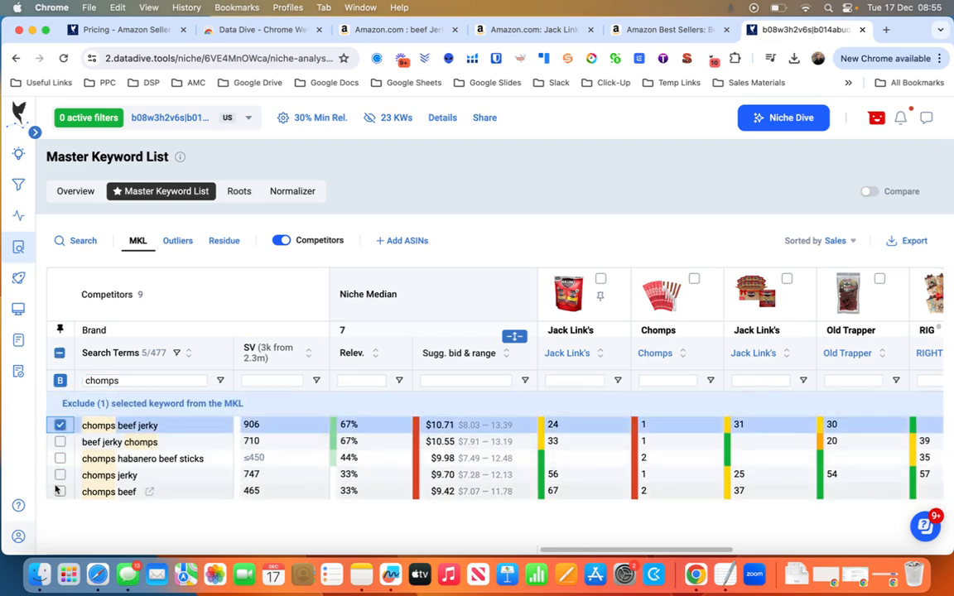
left_click(60, 492)
left_click(60, 474)
left_click(59, 458)
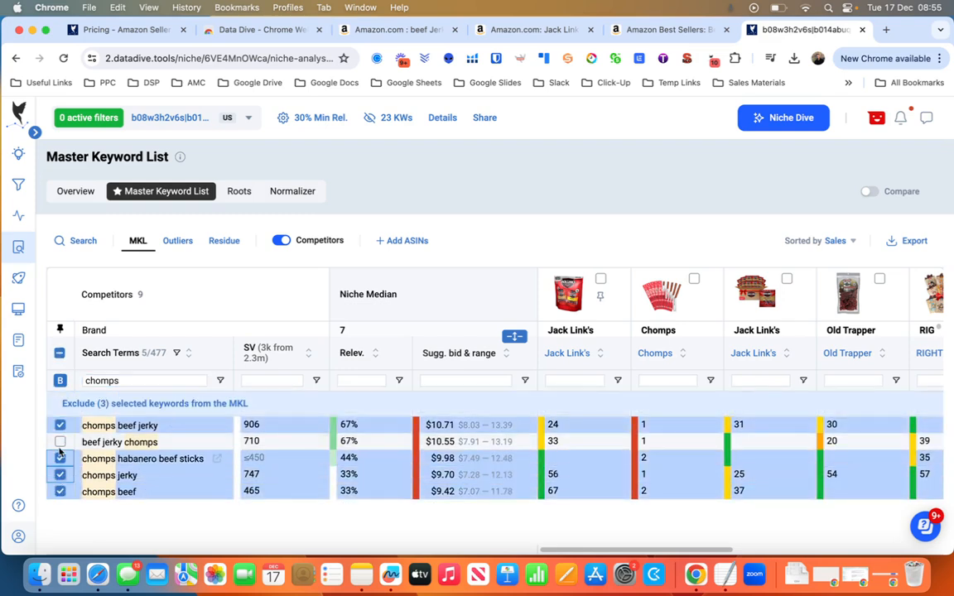
left_click(59, 441)
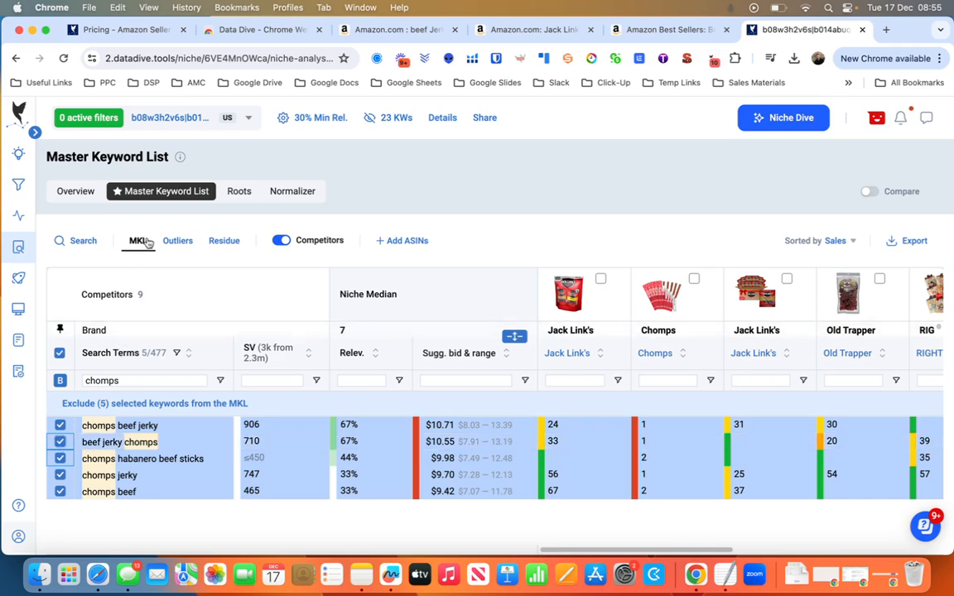
left_click(157, 404)
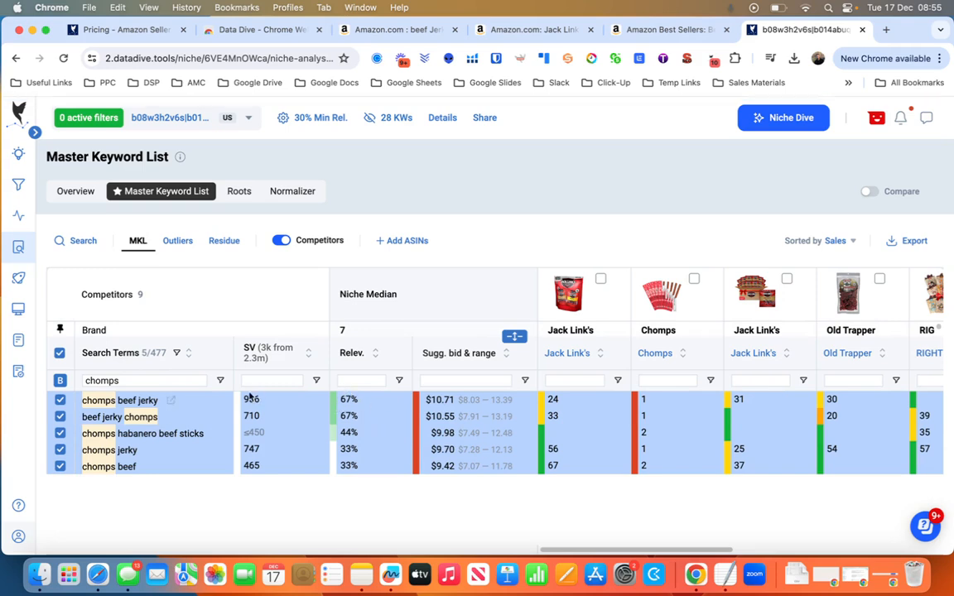
Clear the "chomps" search term filter and review the full keyword list's search volume, relevancy and competitor ranks.
double_click(111, 381)
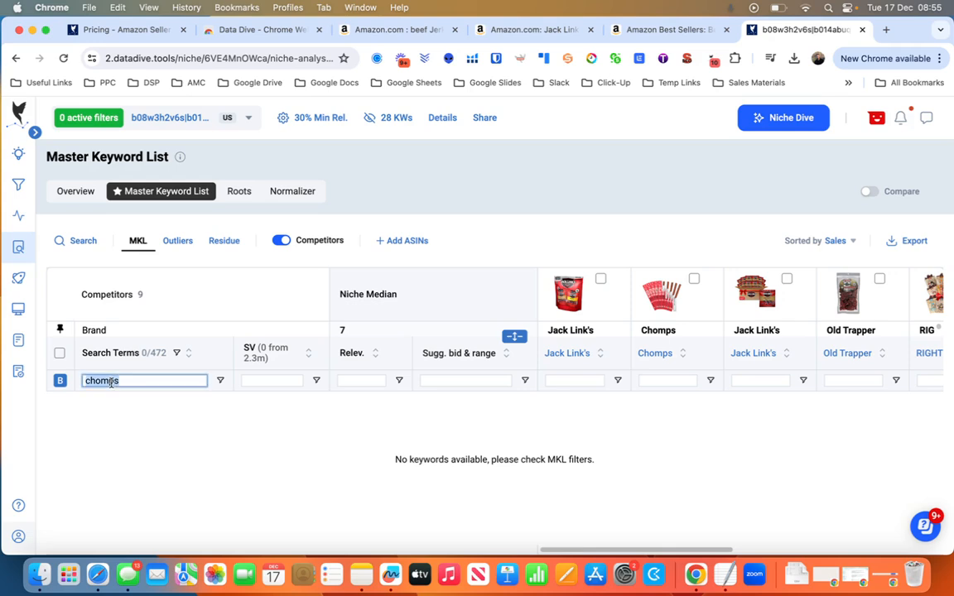
key("BackSpace")
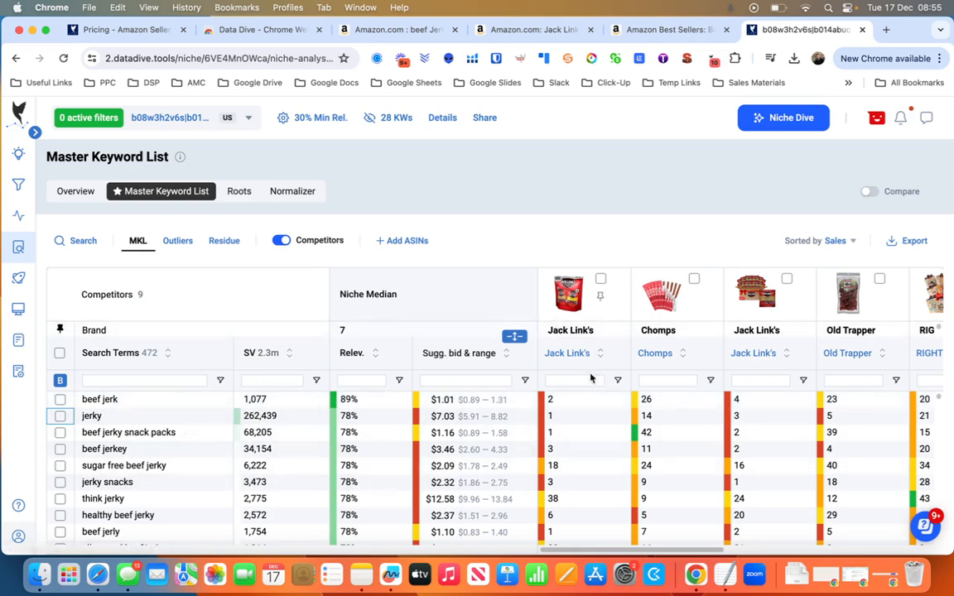
scroll(572, 468, "down", 5)
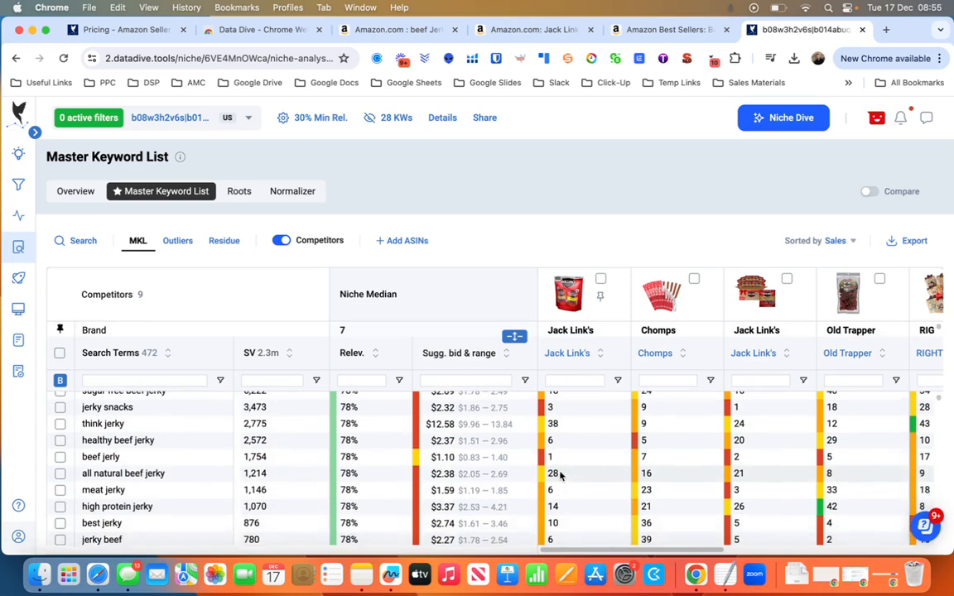
scroll(560, 475, "up", 5)
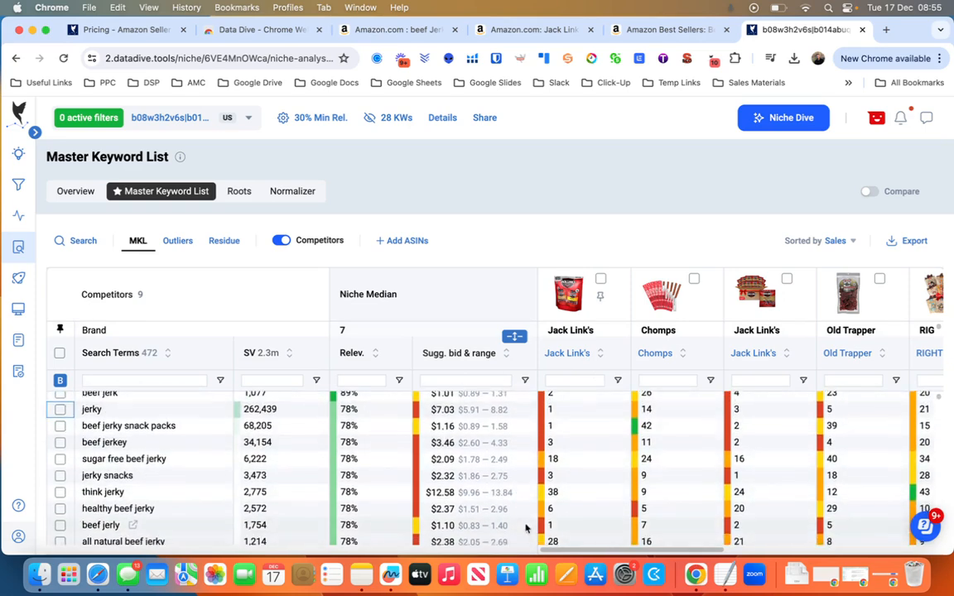
scroll(518, 528, "down", 3)
scroll(356, 489, "up", 4)
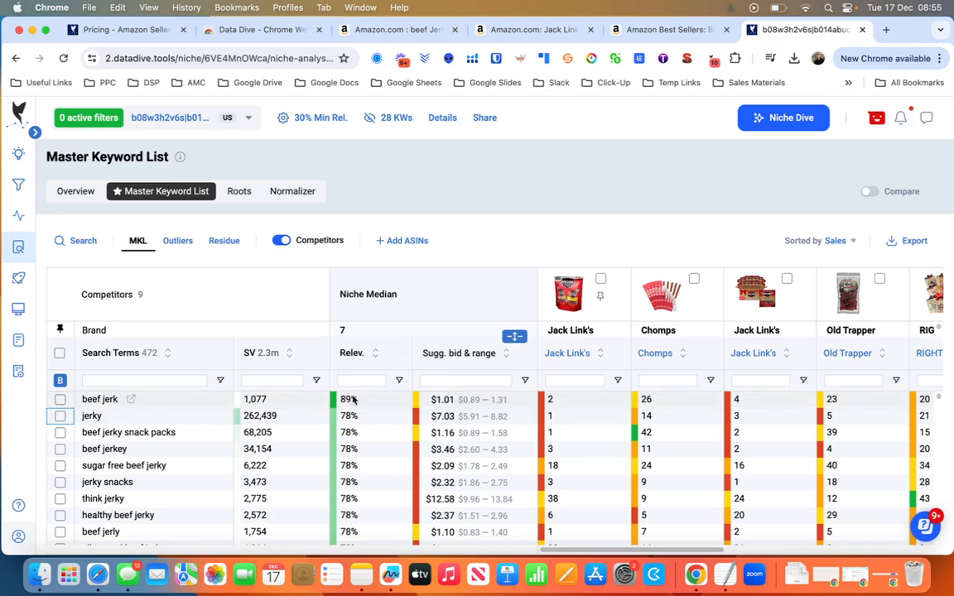
scroll(290, 494, "down", 4)
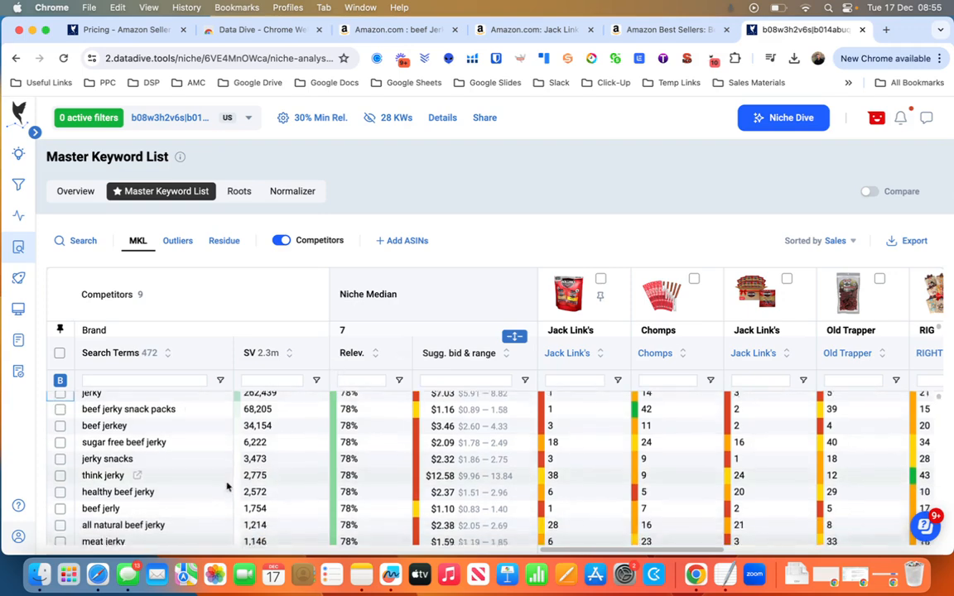
scroll(170, 507, "down", 4)
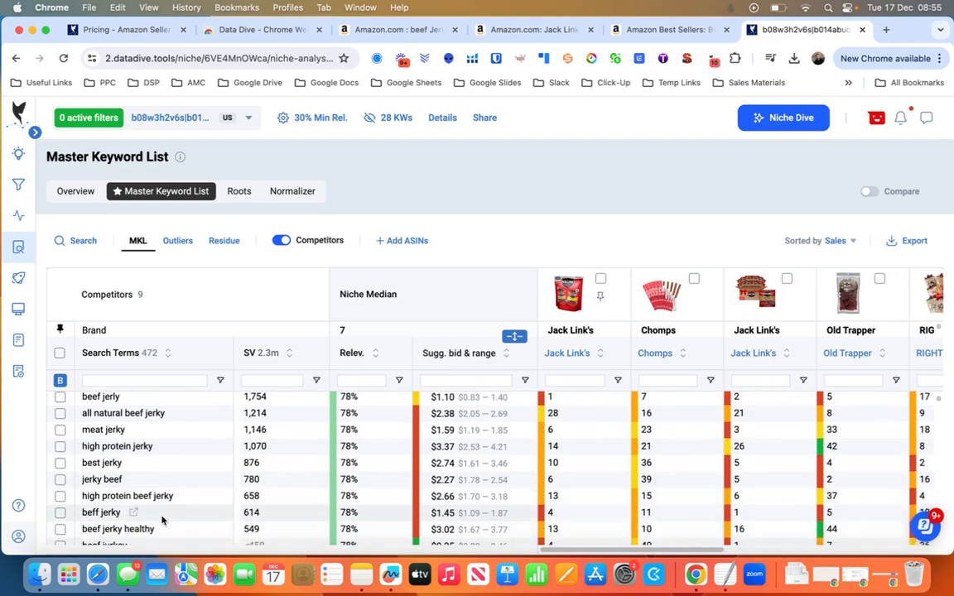
scroll(163, 520, "up", 6)
scroll(163, 521, "up", 3)
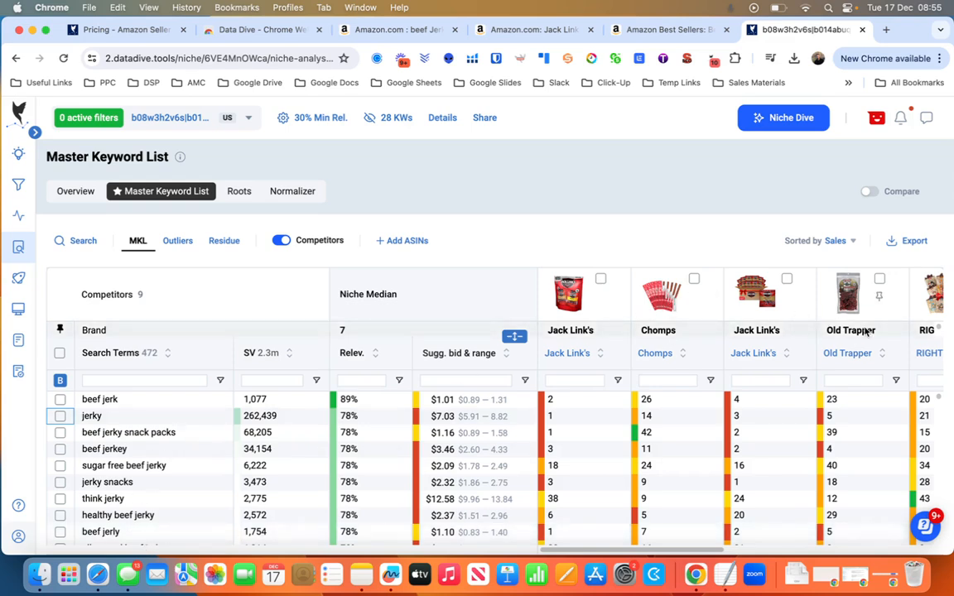
Check the Amazon beef jerky results, then search the Jack Link's Variety Pack product page for "rank" to locate its Best Sellers Rank.
left_click(397, 29)
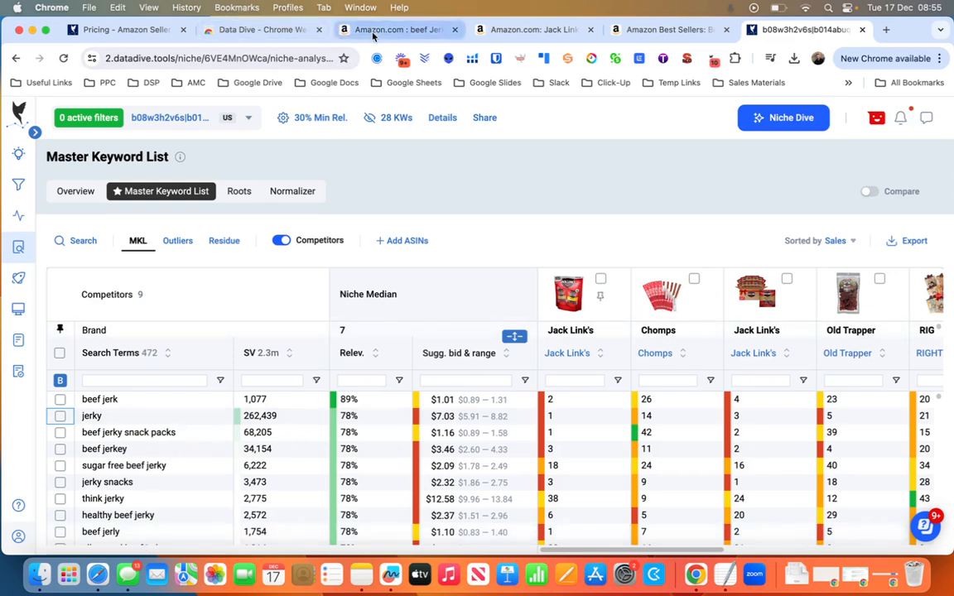
scroll(332, 354, "up", 15)
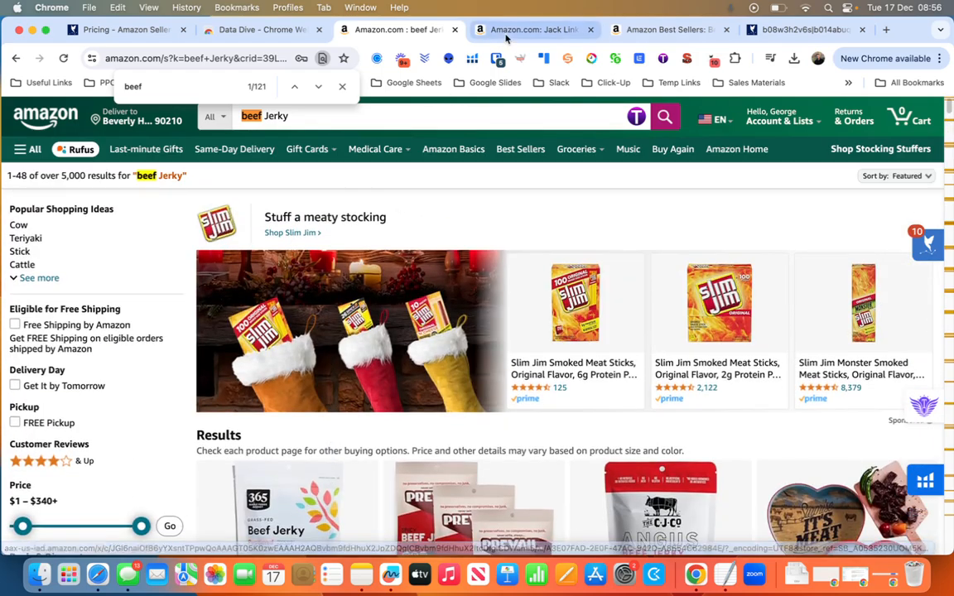
left_click(520, 31)
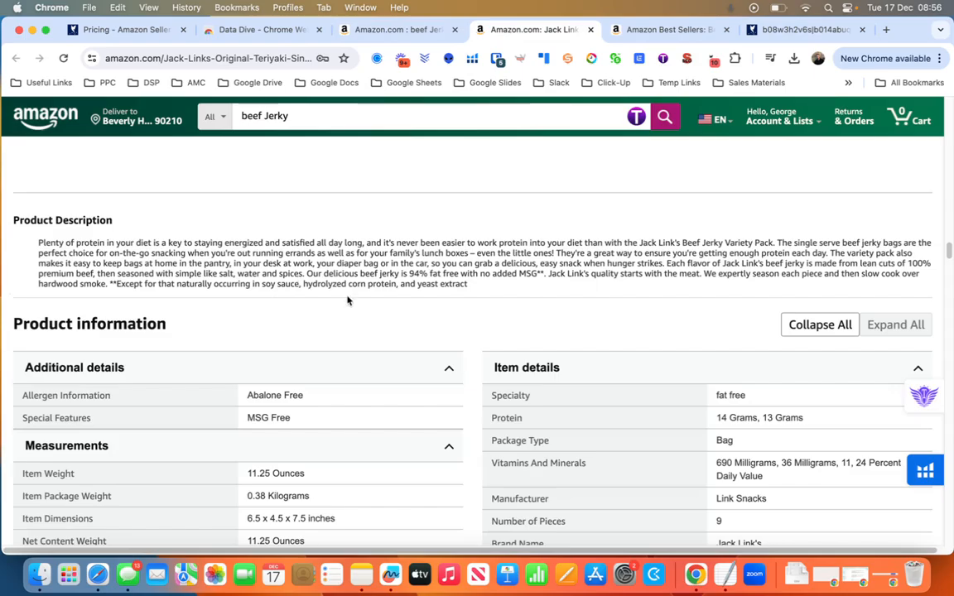
scroll(324, 321, "up", 10)
scroll(320, 321, "up", 10)
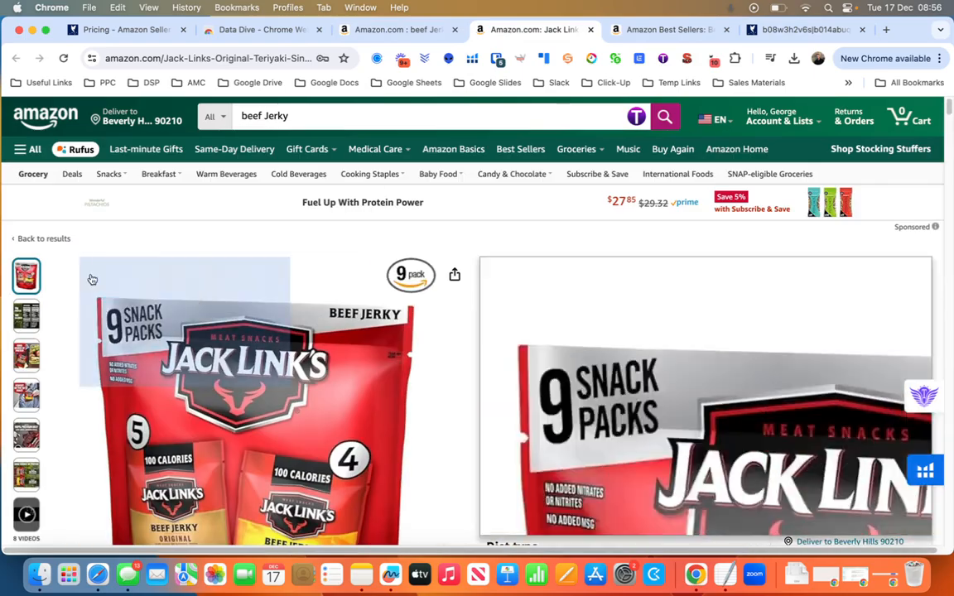
scroll(567, 348, "down", 20)
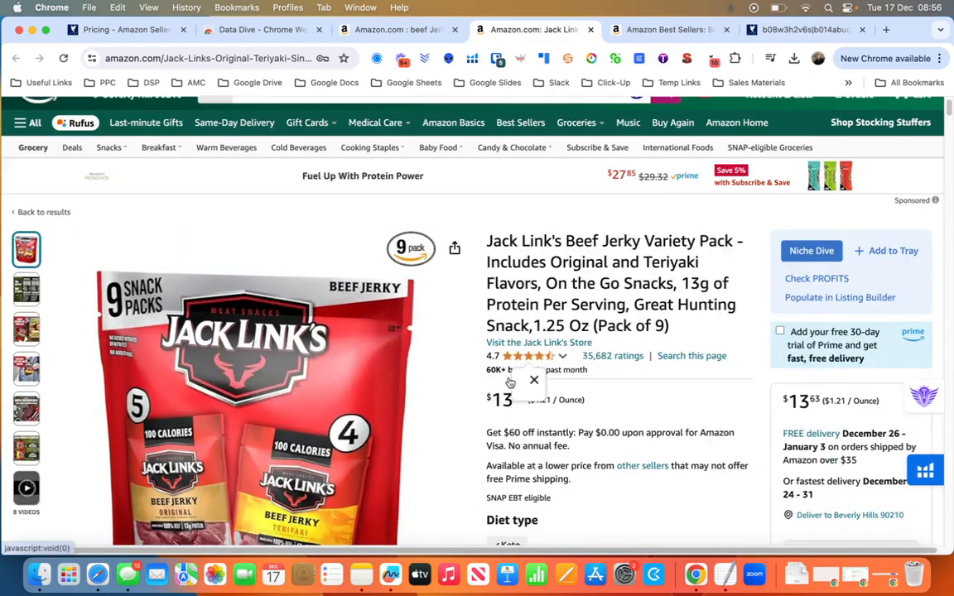
scroll(508, 383, "down", 10)
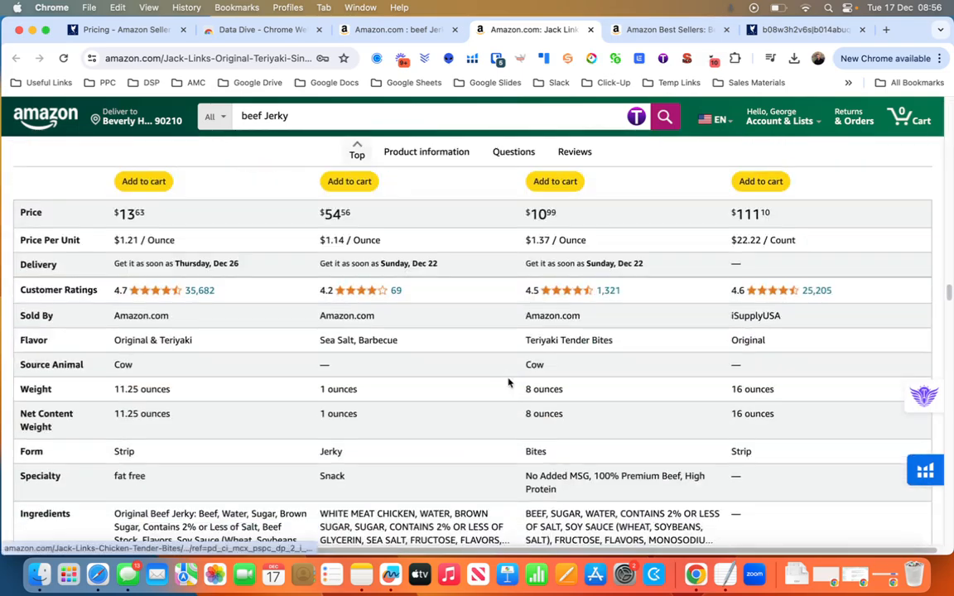
scroll(508, 383, "down", 10)
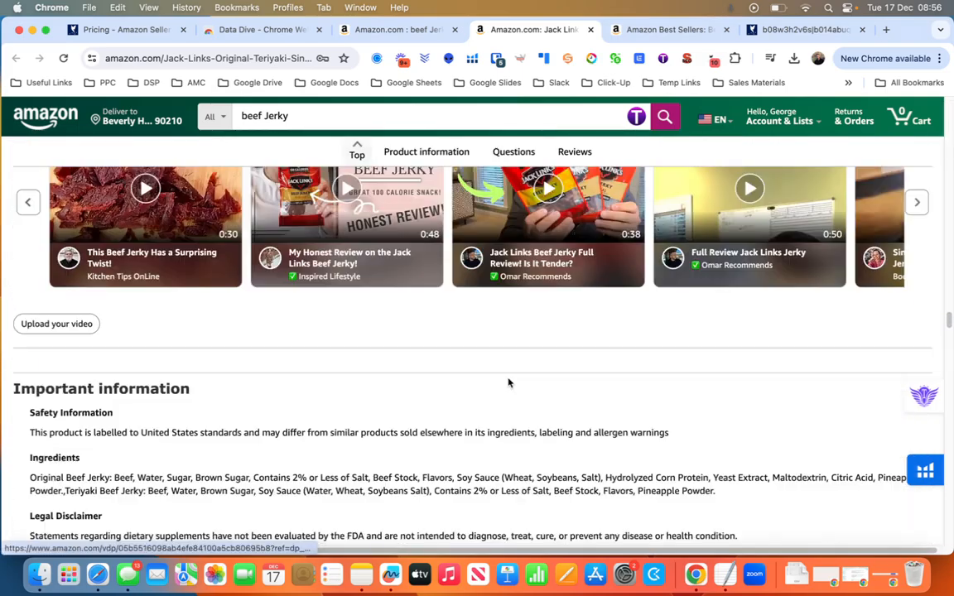
key("super+f")
type("rank")
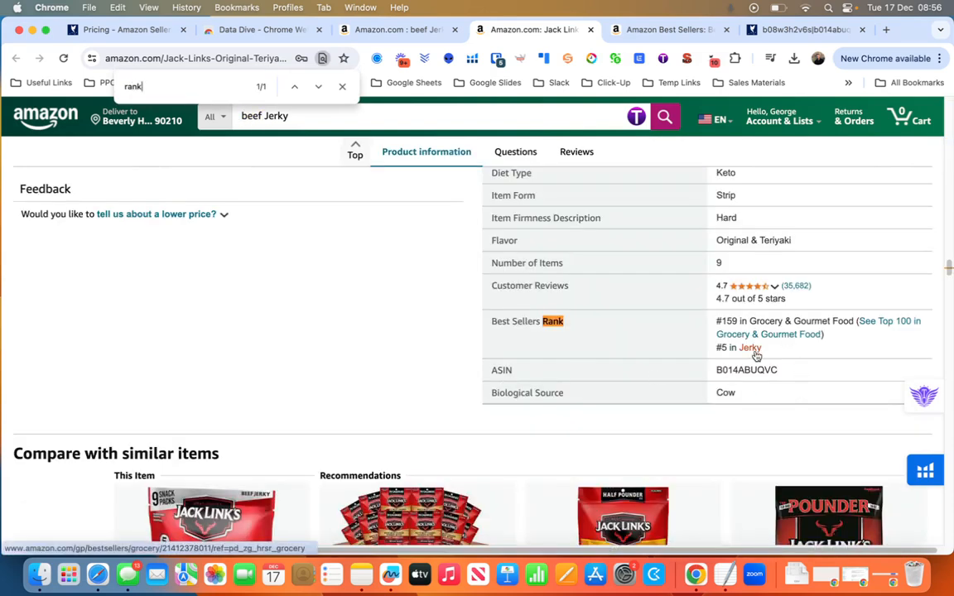
Browse Amazon's Best Sellers in Jerky list to examine the top-ranked competing products.
left_click(636, 31)
scroll(421, 282, "down", 5)
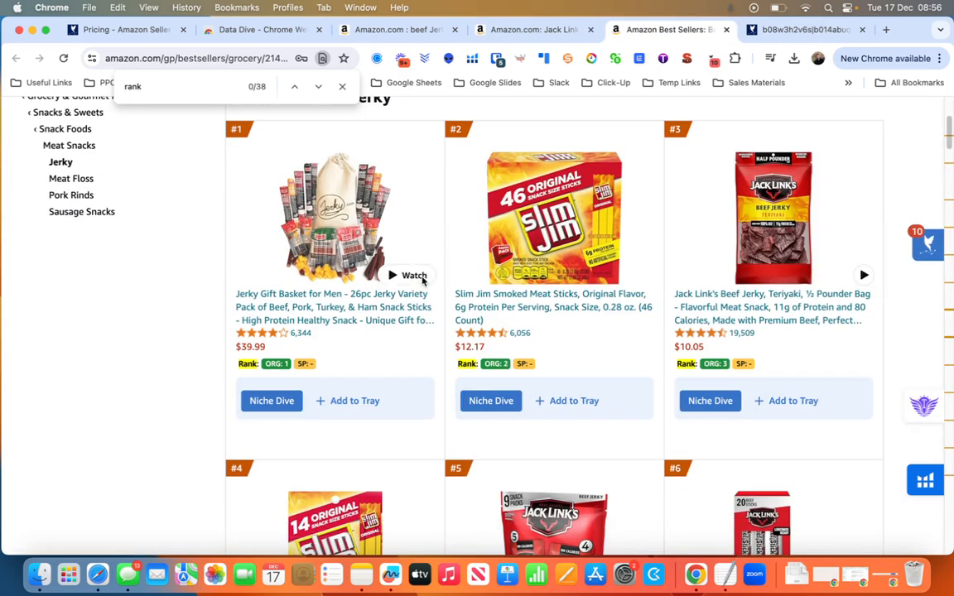
scroll(530, 294, "down", 4)
mouse_move(571, 251)
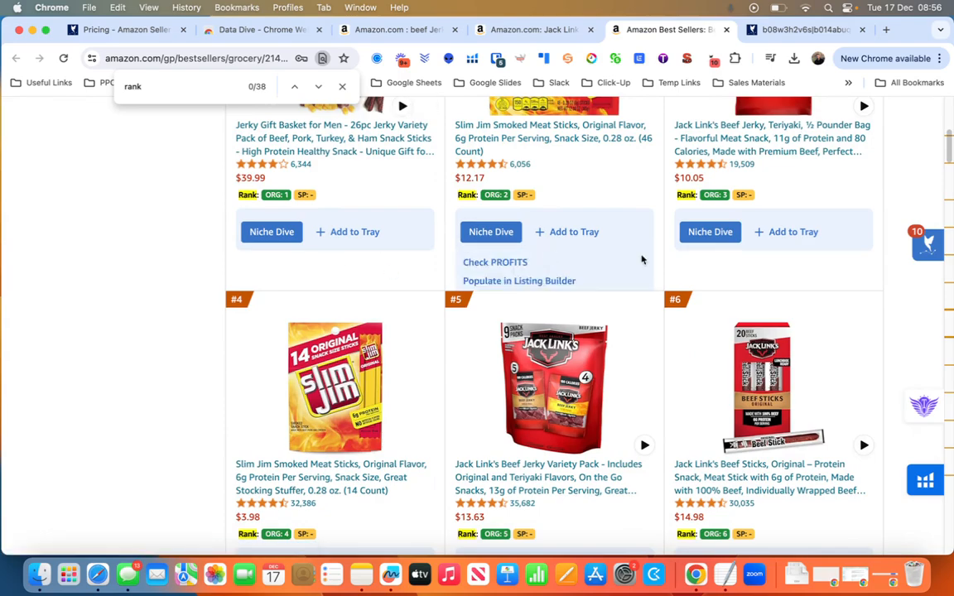
scroll(588, 300, "down", 8)
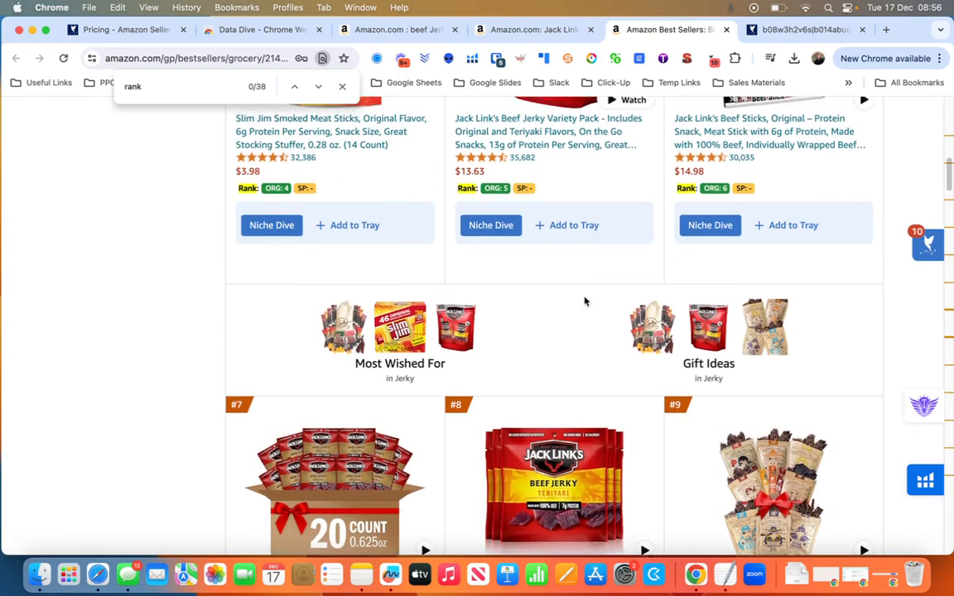
scroll(585, 301, "up", 15)
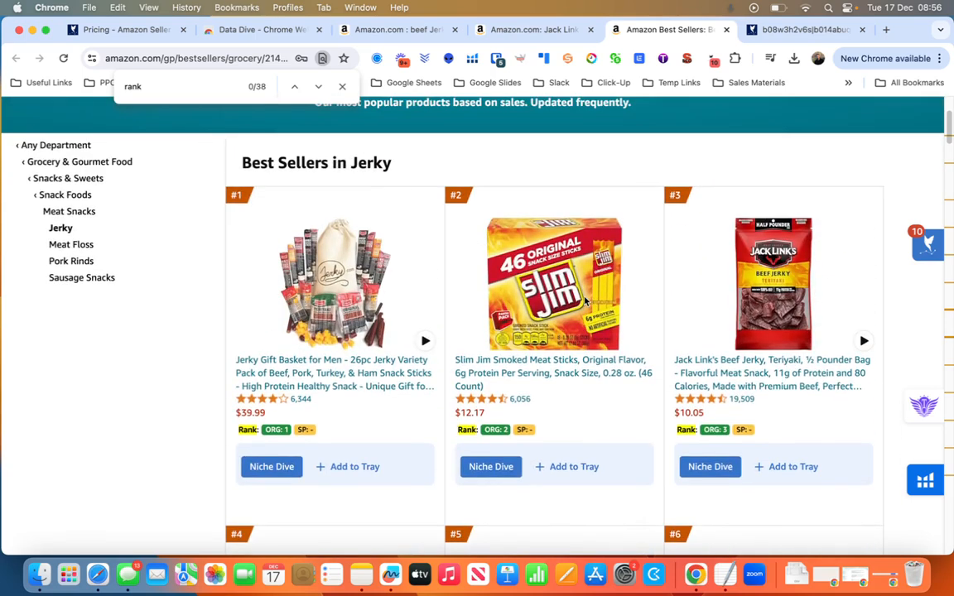
scroll(585, 301, "up", 1)
Return to the niche's Master Keyword List in Data Dive and look over its search terms.
left_click(94, 28)
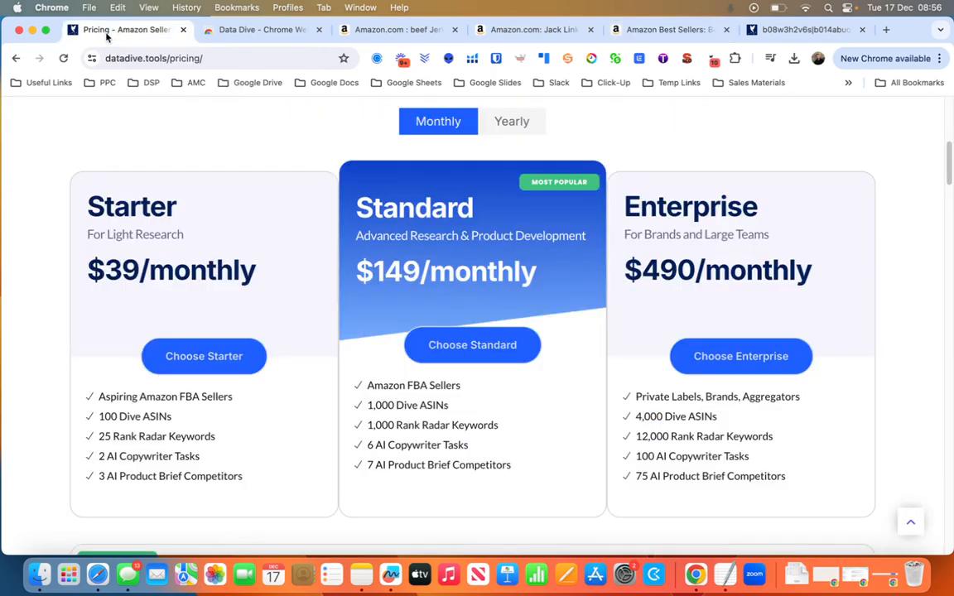
left_click(405, 29)
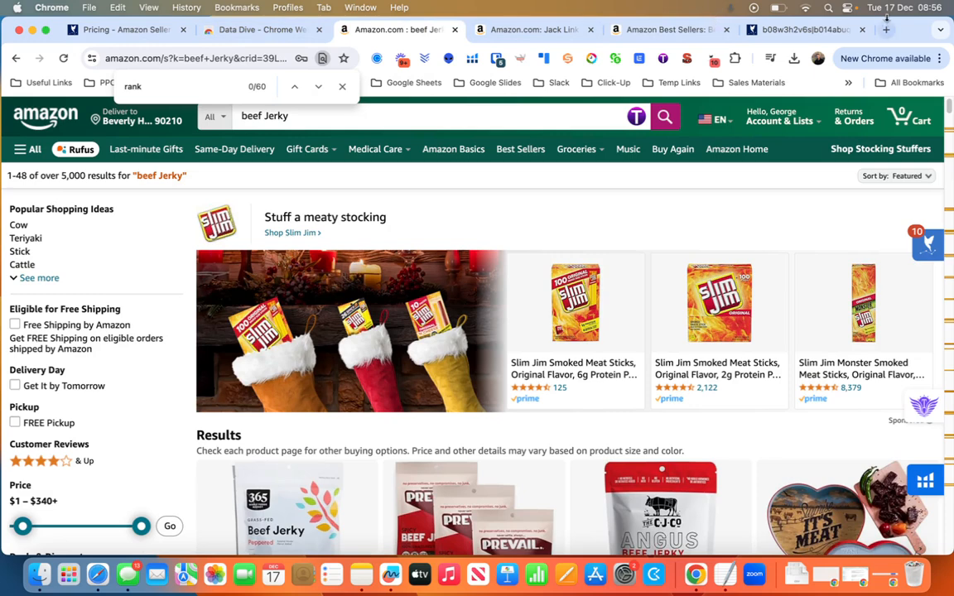
left_click(799, 30)
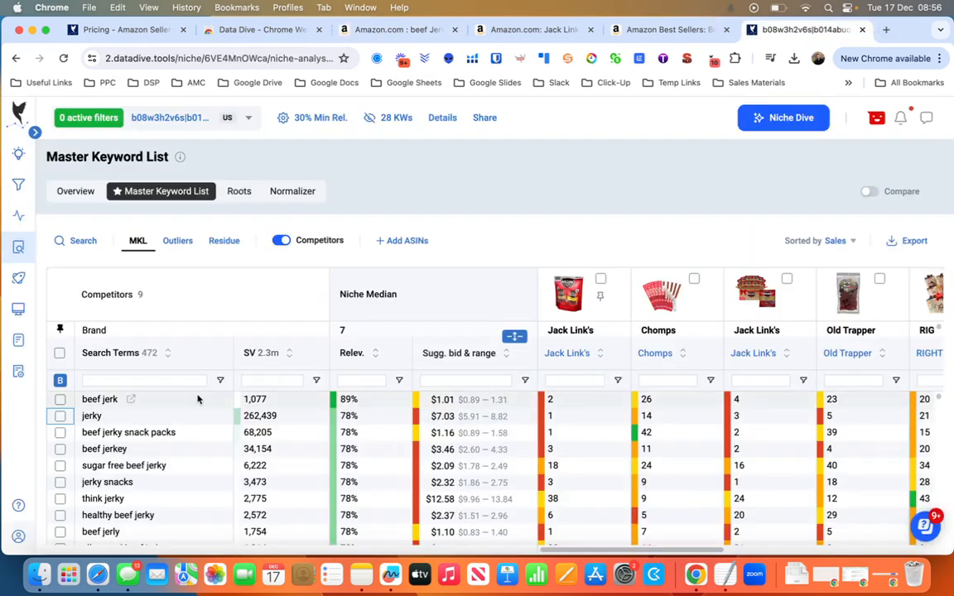
scroll(197, 397, "down", 2)
scroll(197, 399, "up", 2)
Show the Outliers keywords of the niche and examine their search terms, search volume and competitor ranks.
left_click(178, 241)
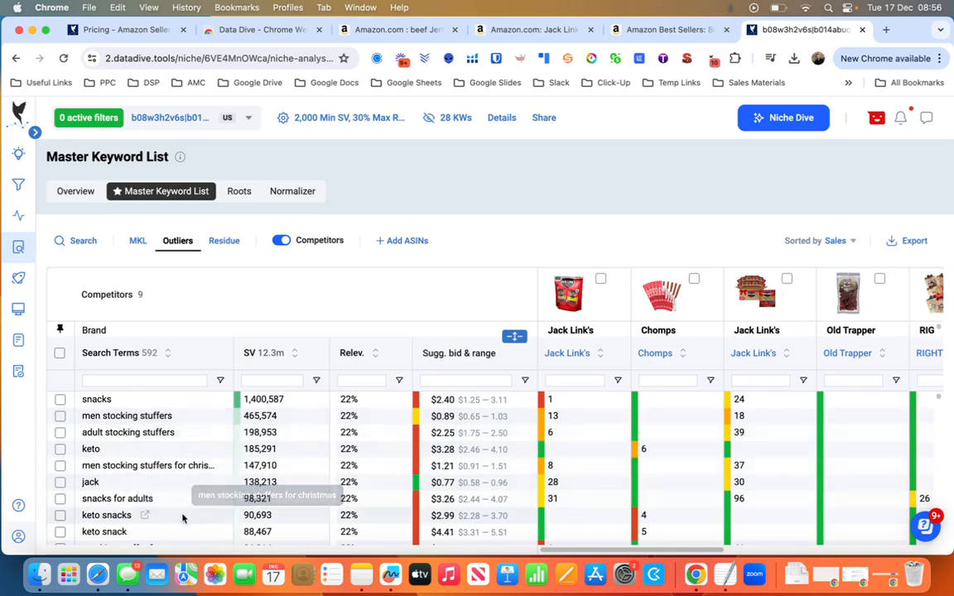
scroll(182, 514, "down", 1)
scroll(182, 518, "down", 4)
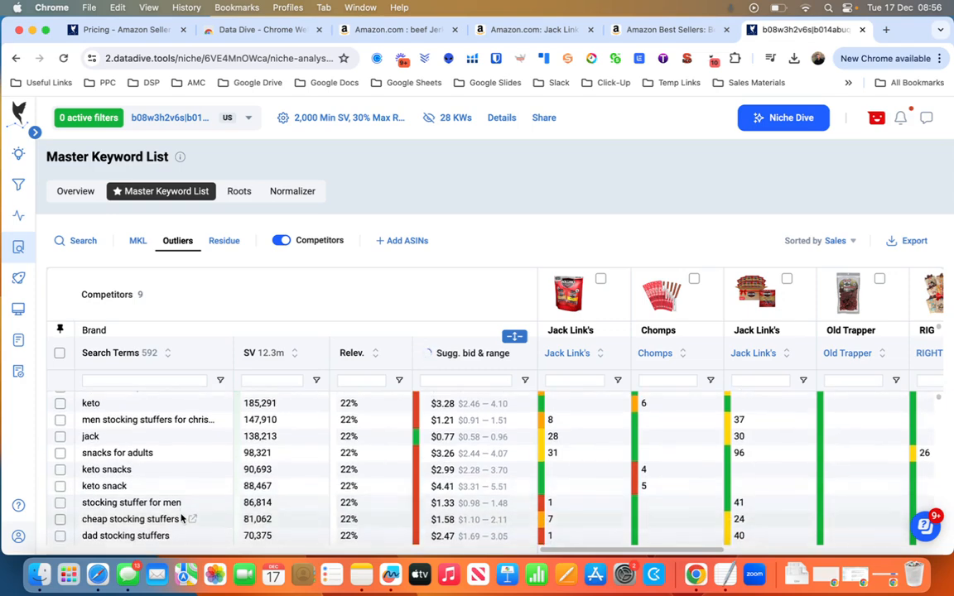
scroll(181, 519, "down", 3)
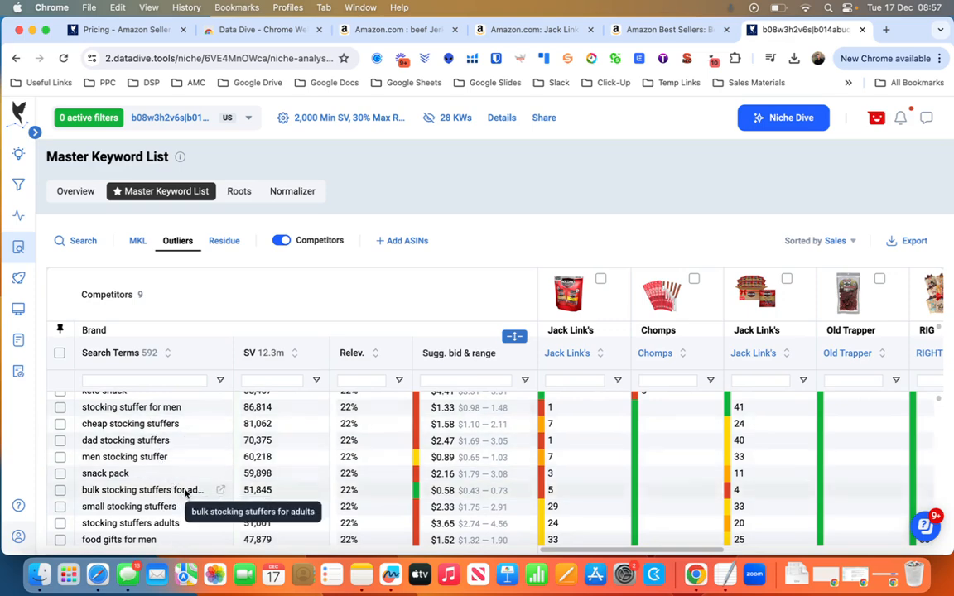
scroll(153, 537, "down", 1)
scroll(153, 537, "down", 3)
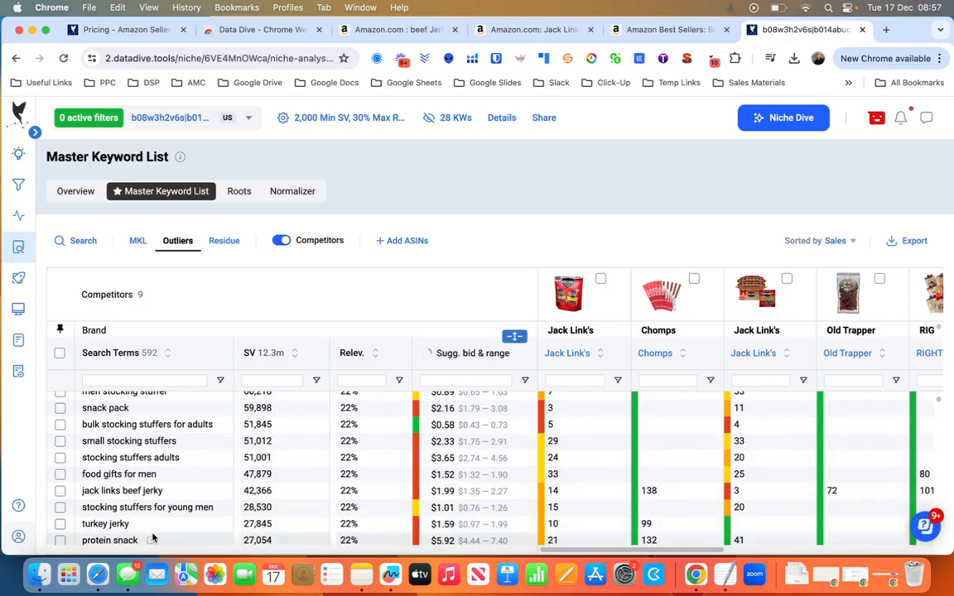
scroll(153, 538, "down", 3)
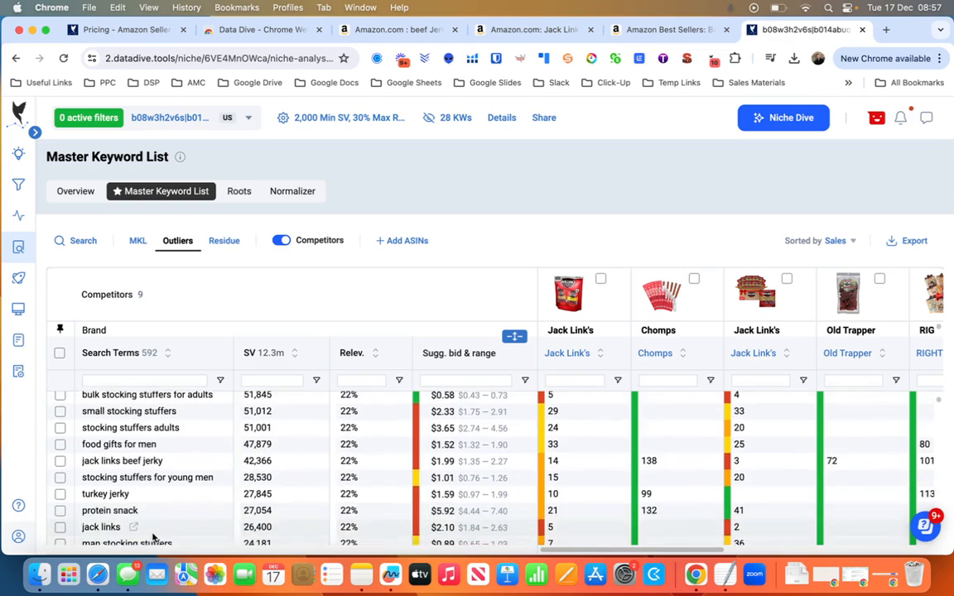
scroll(153, 538, "down", 5)
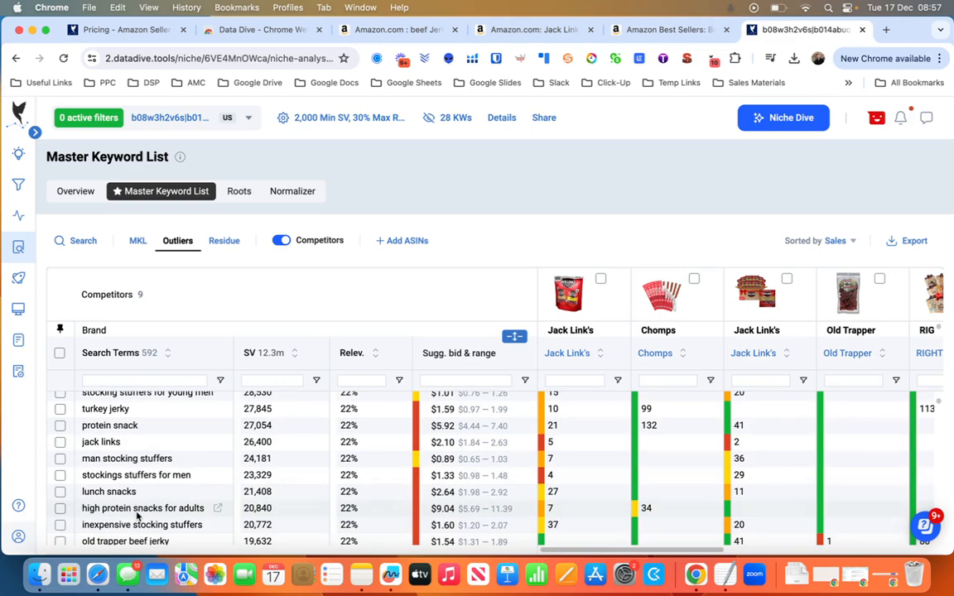
Show the niche's Normalized Roots, filter the keywords by the root "beef" to inspect the matches, and remove that filter.
left_click(139, 247)
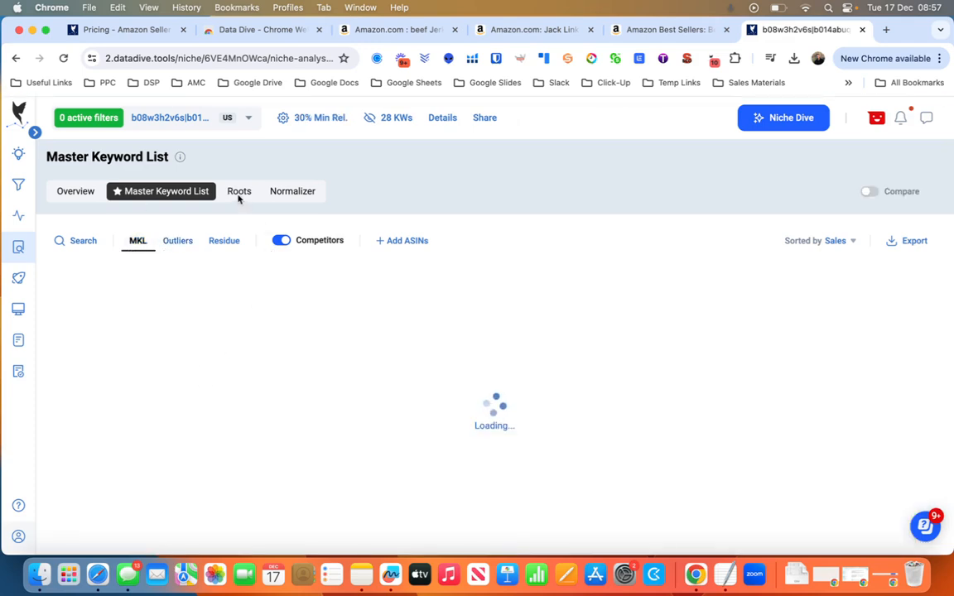
left_click(239, 193)
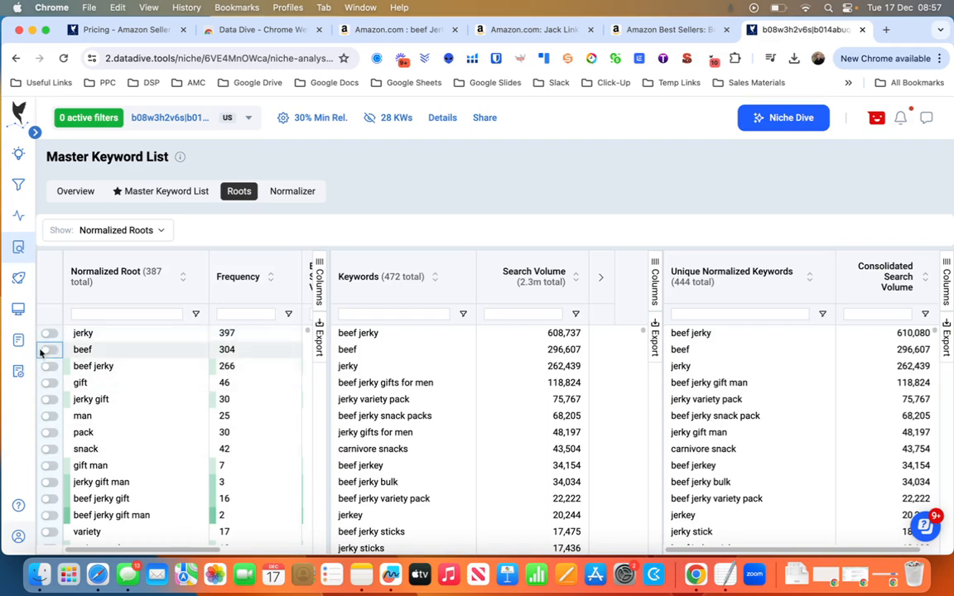
left_click(48, 350)
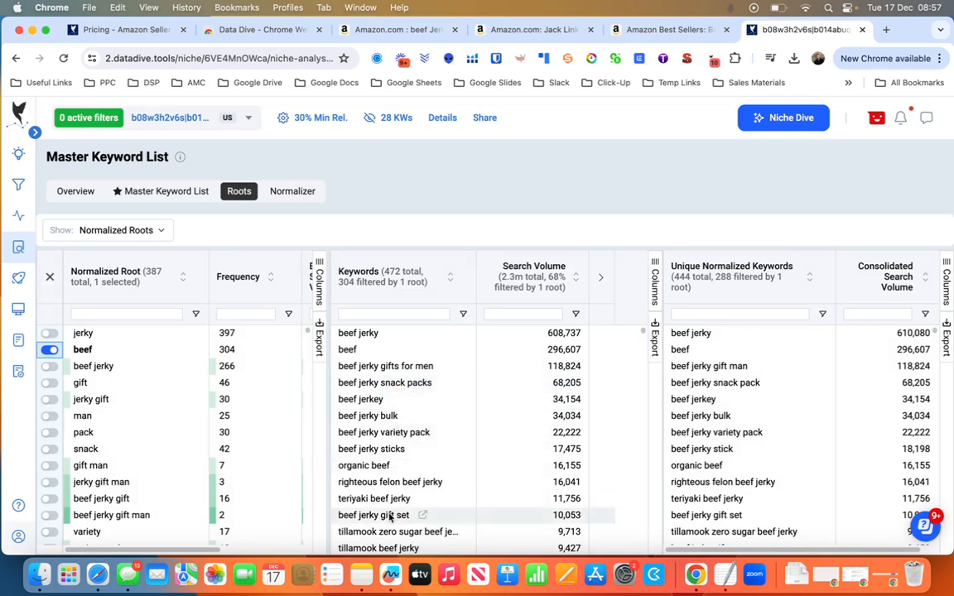
scroll(392, 513, "down", 5)
scroll(390, 517, "up", 5)
left_click(50, 349)
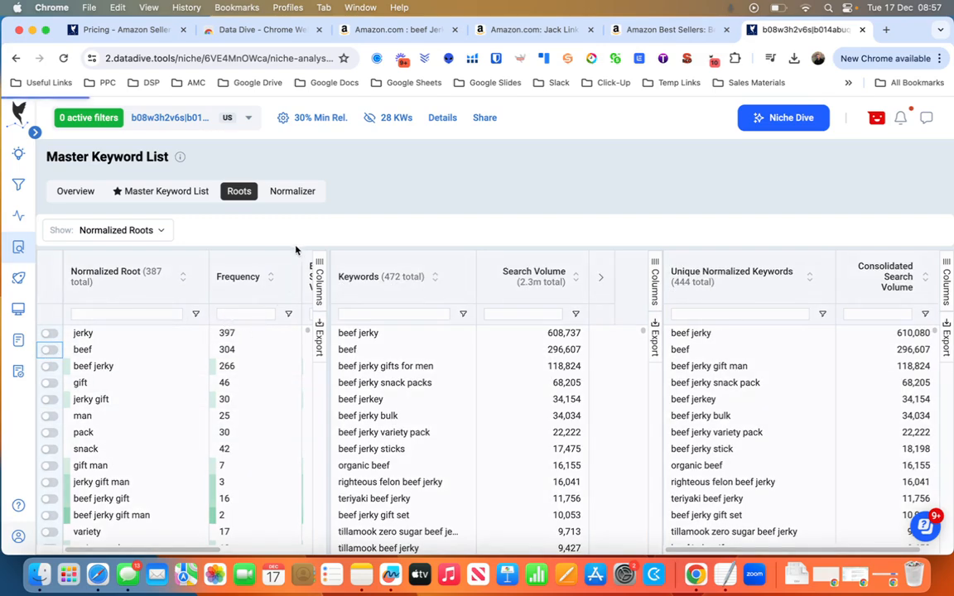
Switch to the Amazon search results for goat milk powder and look through the listed products.
key("ctrl+Right")
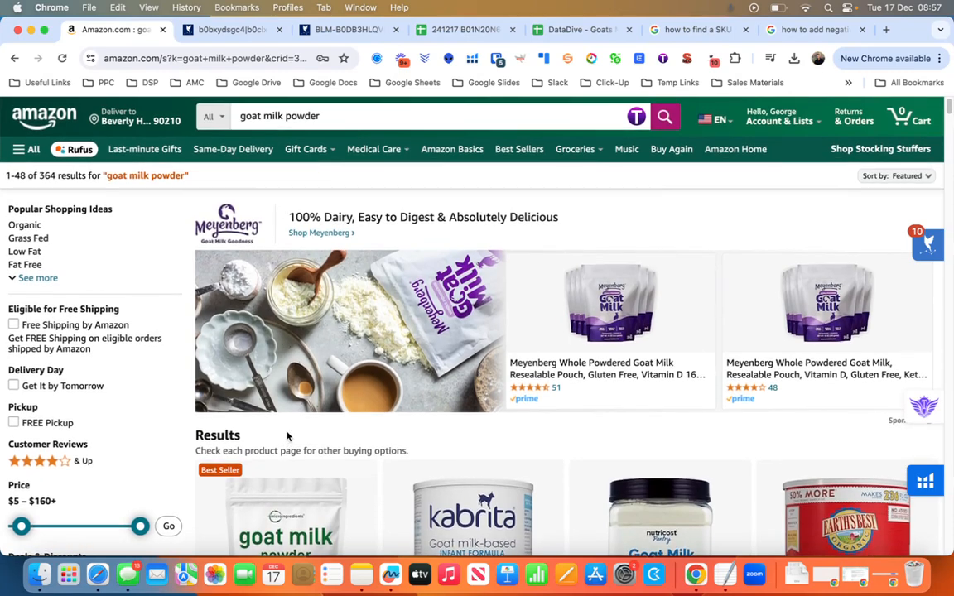
scroll(287, 437, "down", 15)
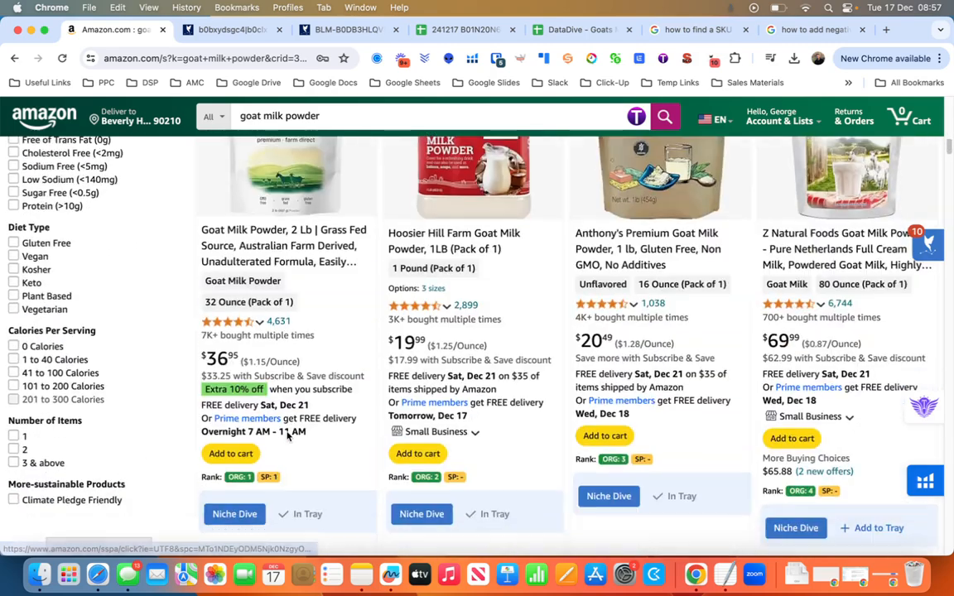
scroll(287, 436, "up", 5)
Open the goat milk niche in Data Dive, view its Overview and return to its Master Keyword List.
left_click(217, 31)
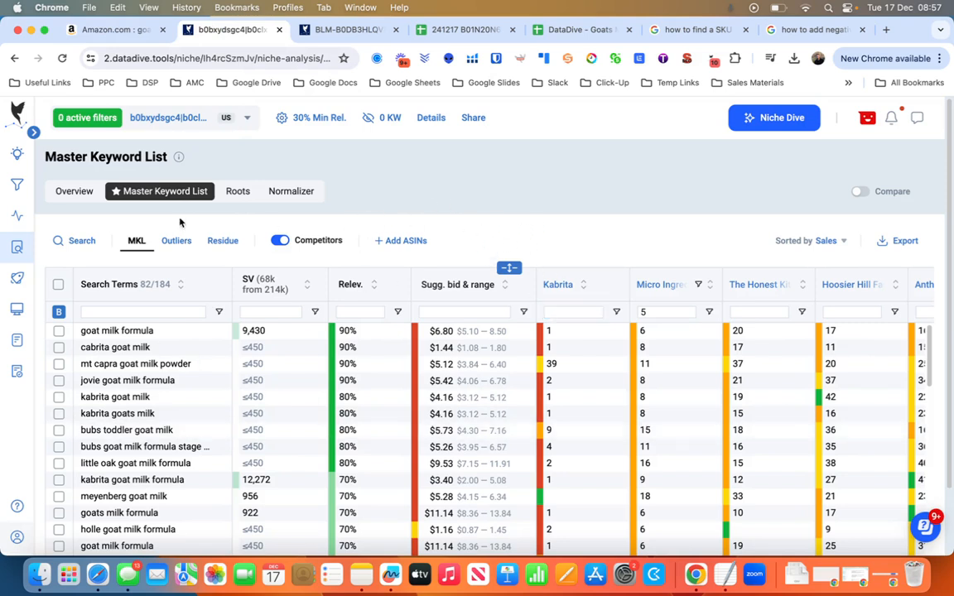
left_click(75, 191)
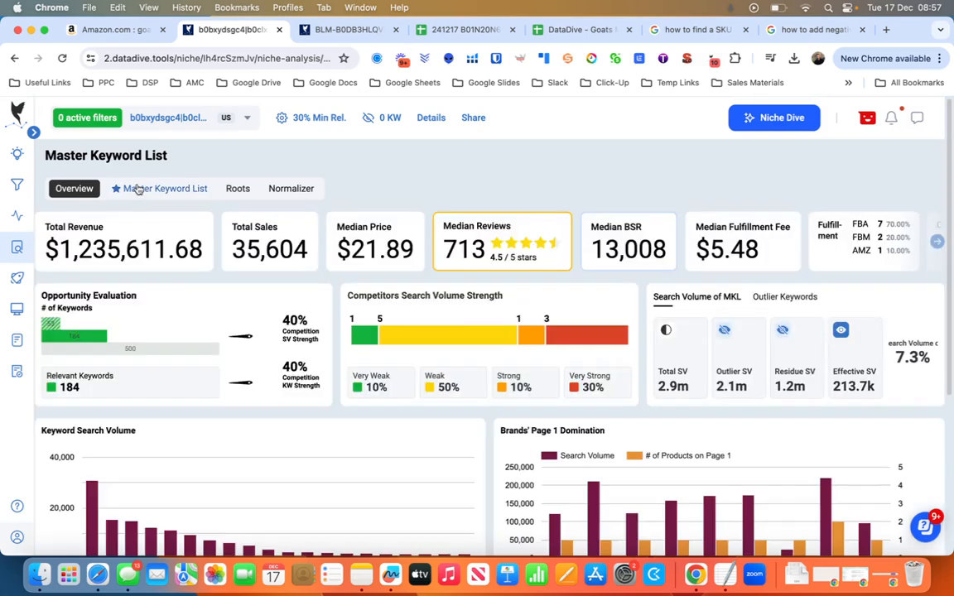
left_click(142, 189)
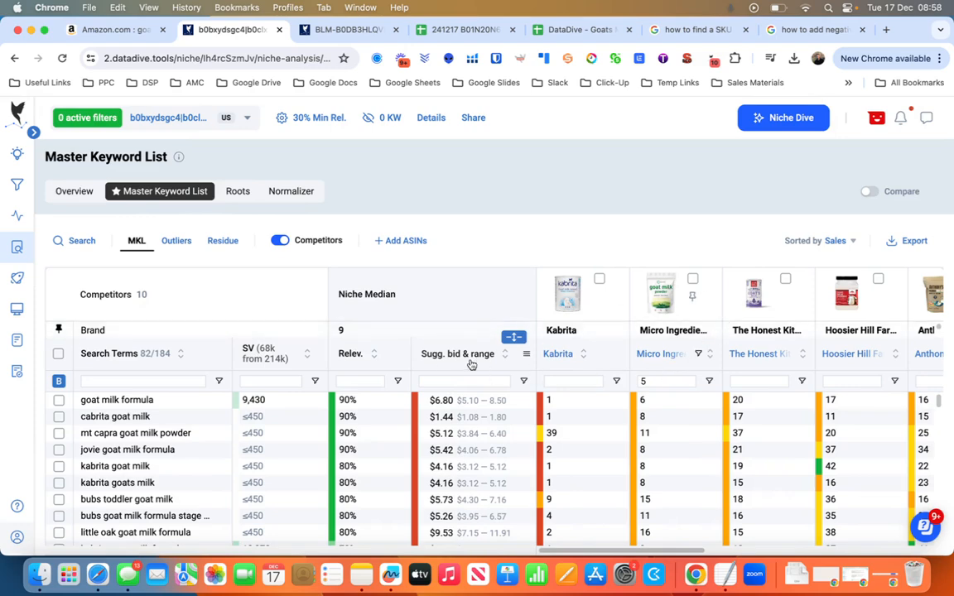
Examine the search terms, relevancy and competitor ranks in the goat milk Master Keyword List, and reload the page.
scroll(203, 513, "down", 5)
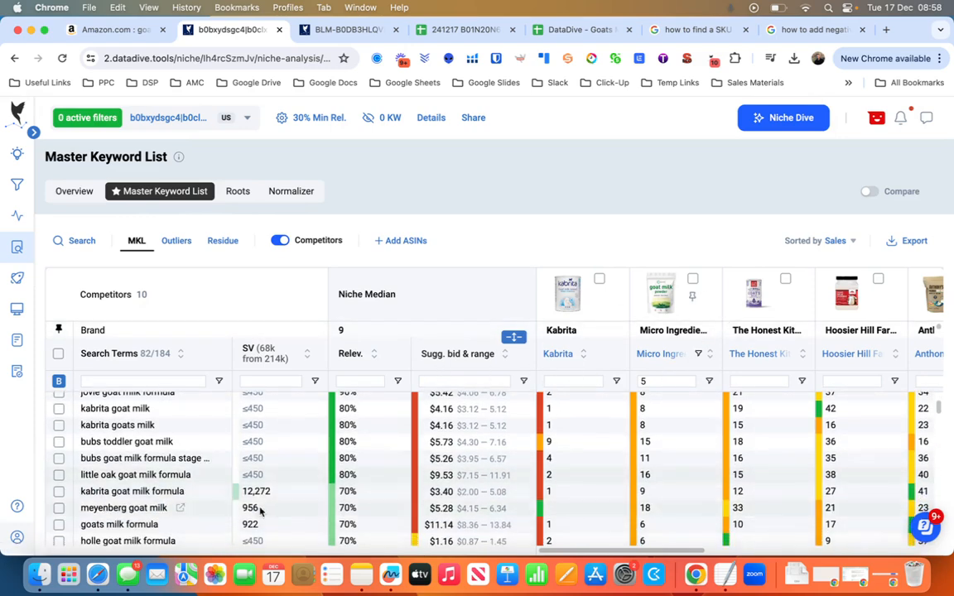
scroll(195, 507, "down", 2)
scroll(195, 507, "up", 6)
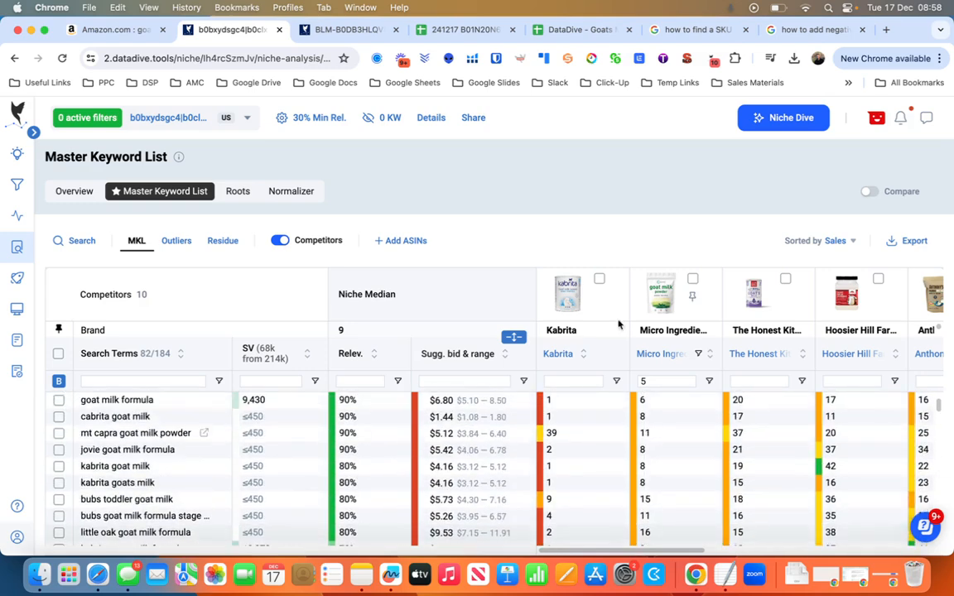
scroll(580, 331, "down", 3)
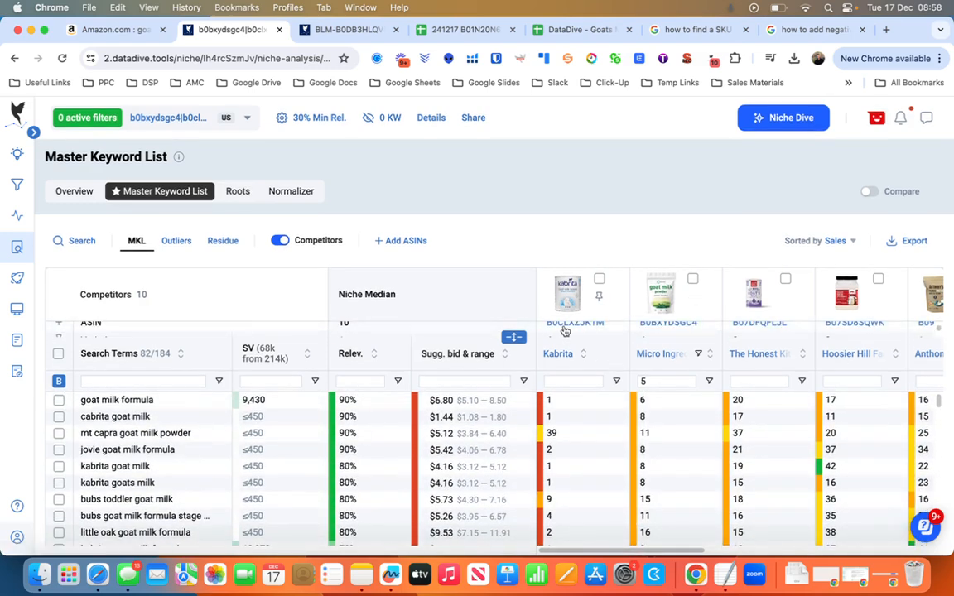
left_click(60, 59)
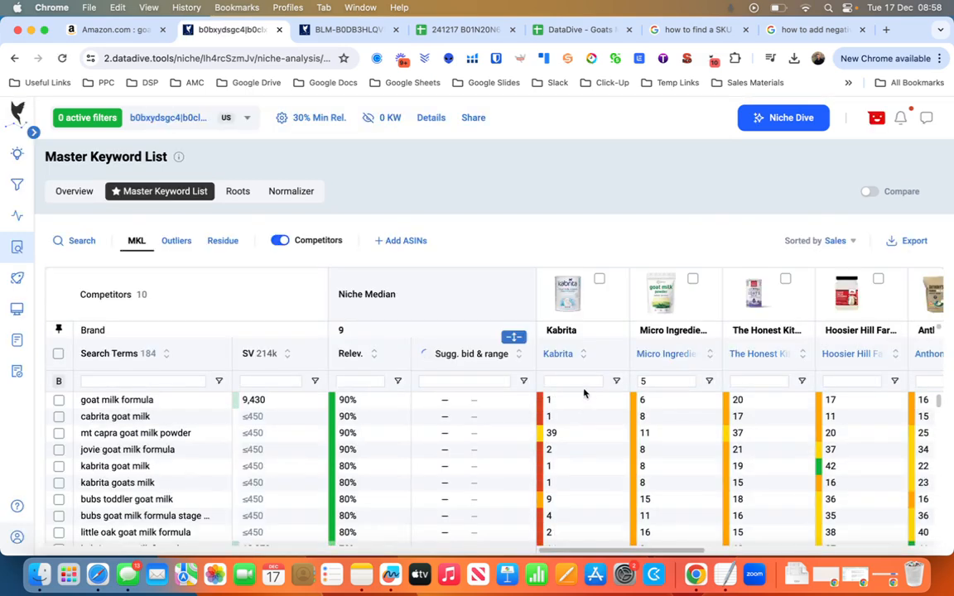
Sort the keywords by Kabrita's rank and filter the search terms by the brand name "Kabrita".
left_click(592, 341)
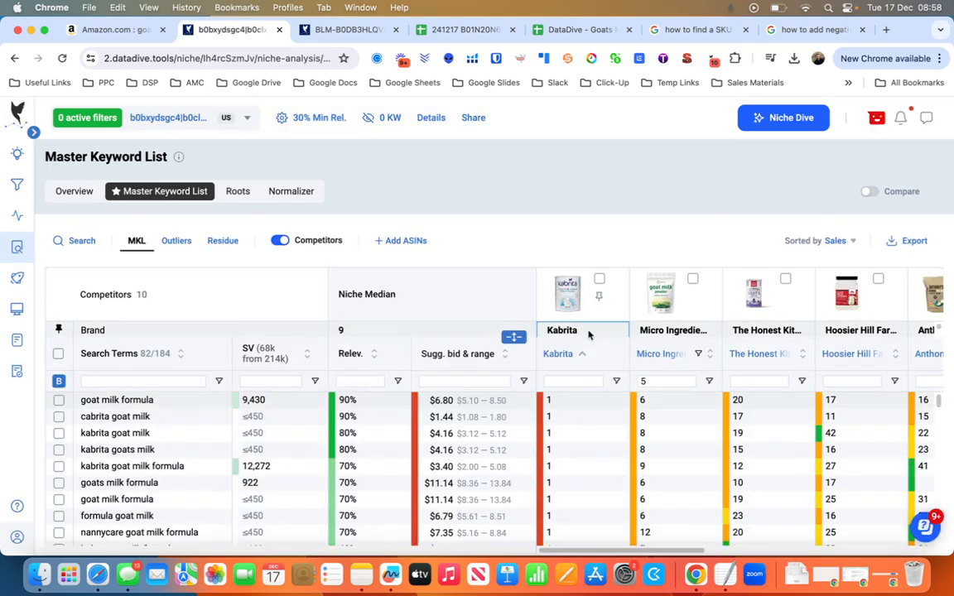
double_click(589, 335)
key("super+c")
left_click(109, 380)
key("super+v")
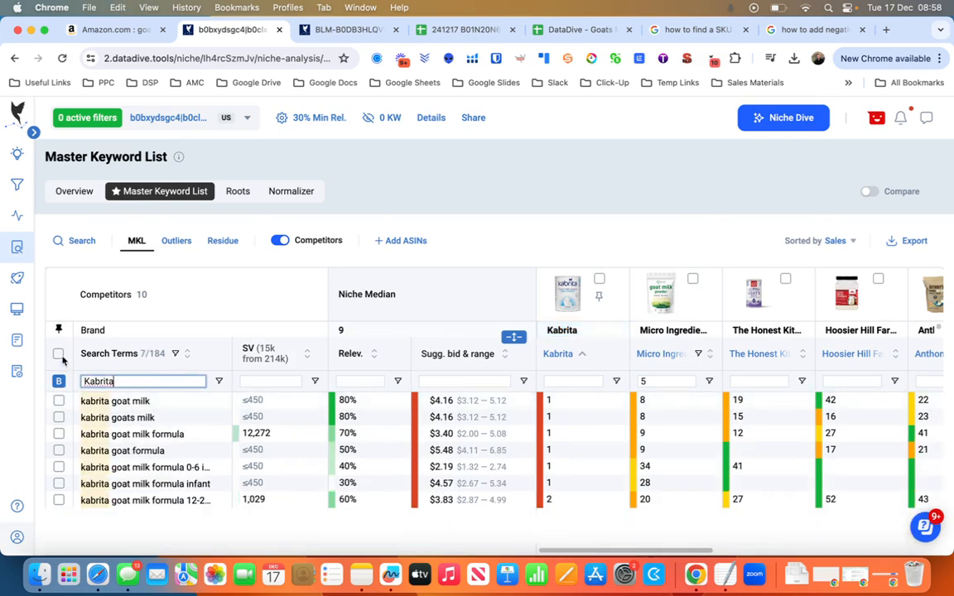
Hide all the keywords matching "Kabrita" from the niche and clear the search term filter.
left_click(59, 354)
left_click(152, 404)
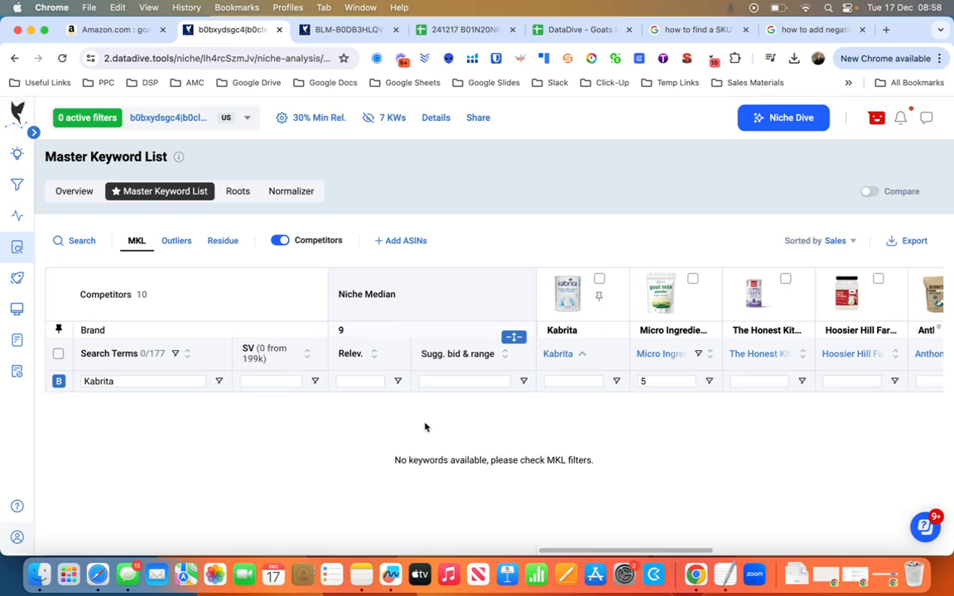
left_click(138, 377)
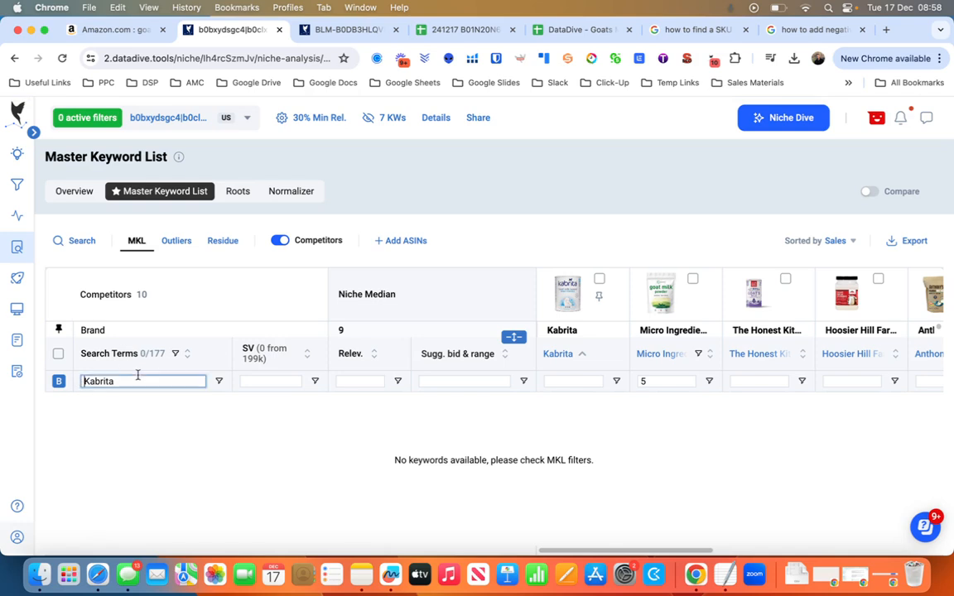
key("BackSpace")
key("BackSpace")
key("BackSpace")
key("BackSpace")
key("BackSpace")
key("BackSpace")
key("BackSpace")
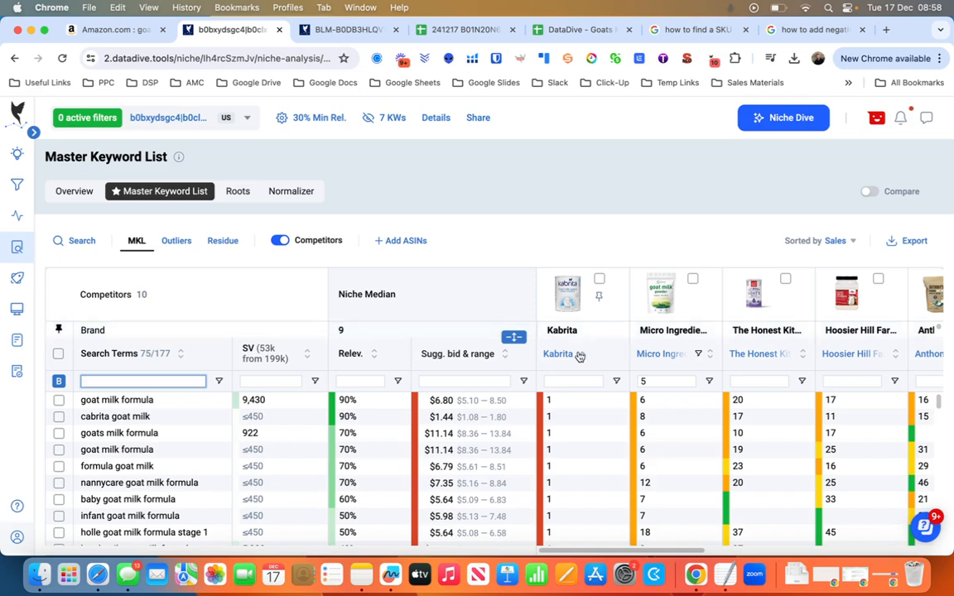
Try filtering Kabrita's ranks by Equals 5 with an additional Greater than condition, and clear that filter.
left_click(617, 382)
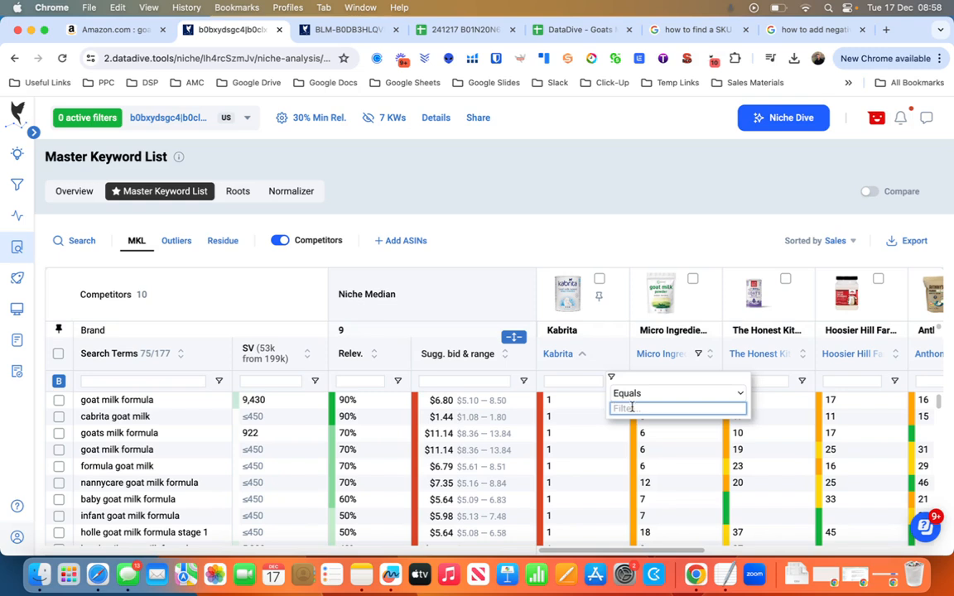
type("5")
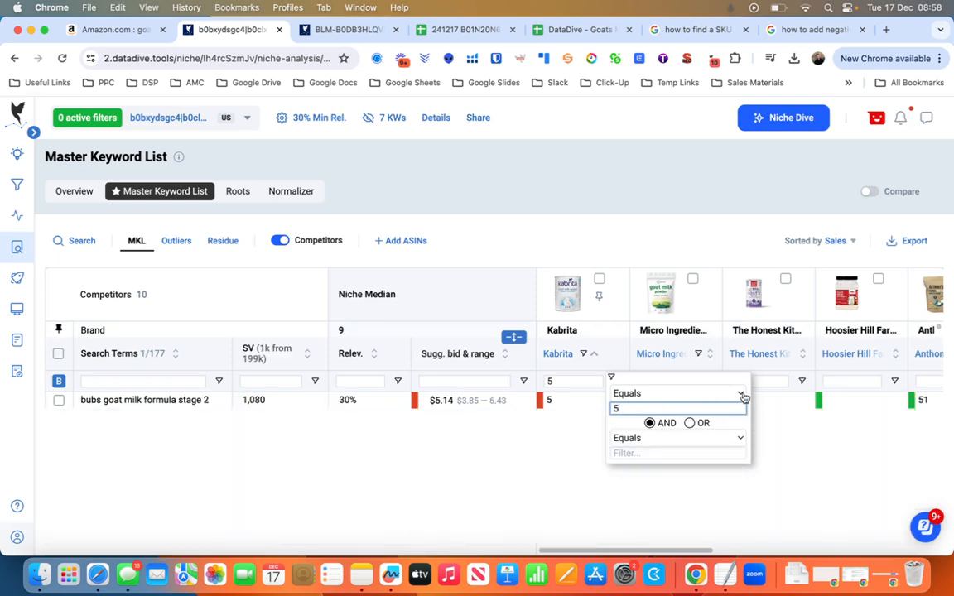
left_click(728, 438)
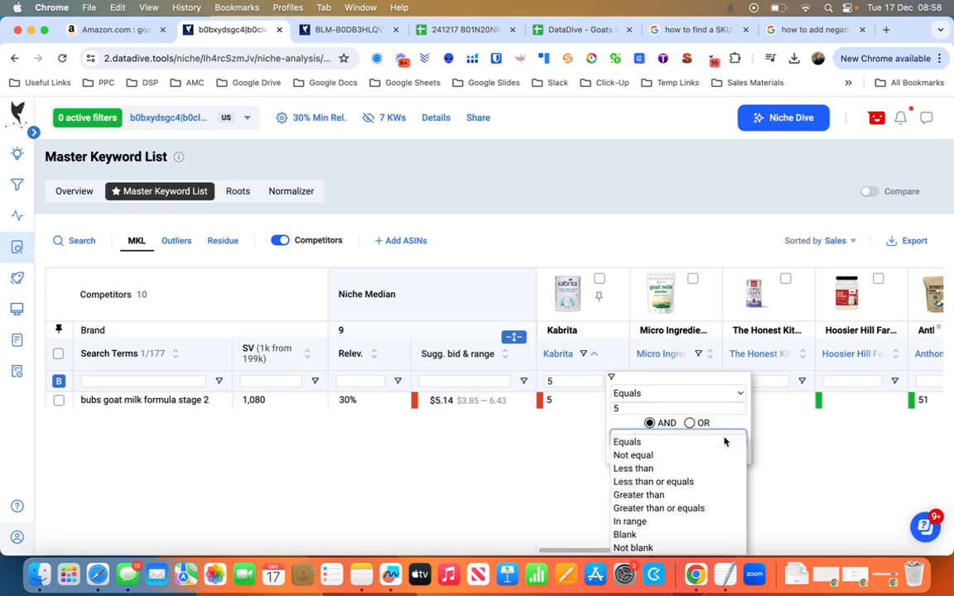
left_click(640, 496)
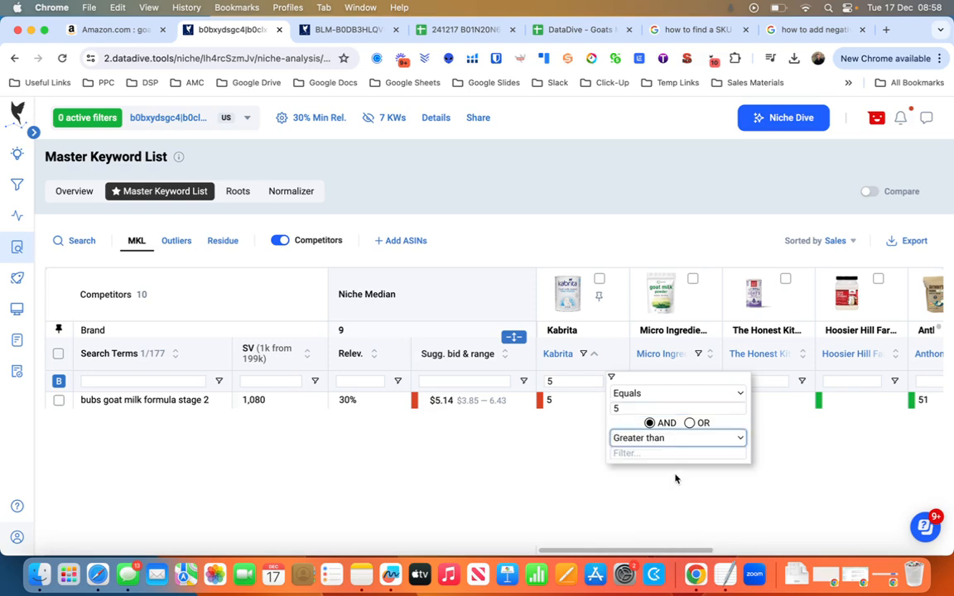
left_click(676, 439)
left_click(557, 468)
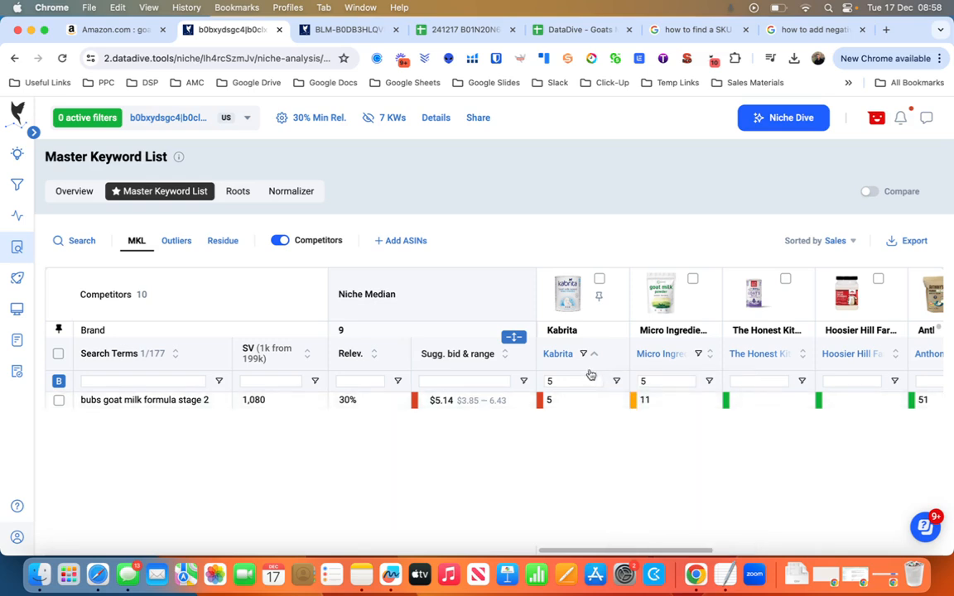
left_click(617, 382)
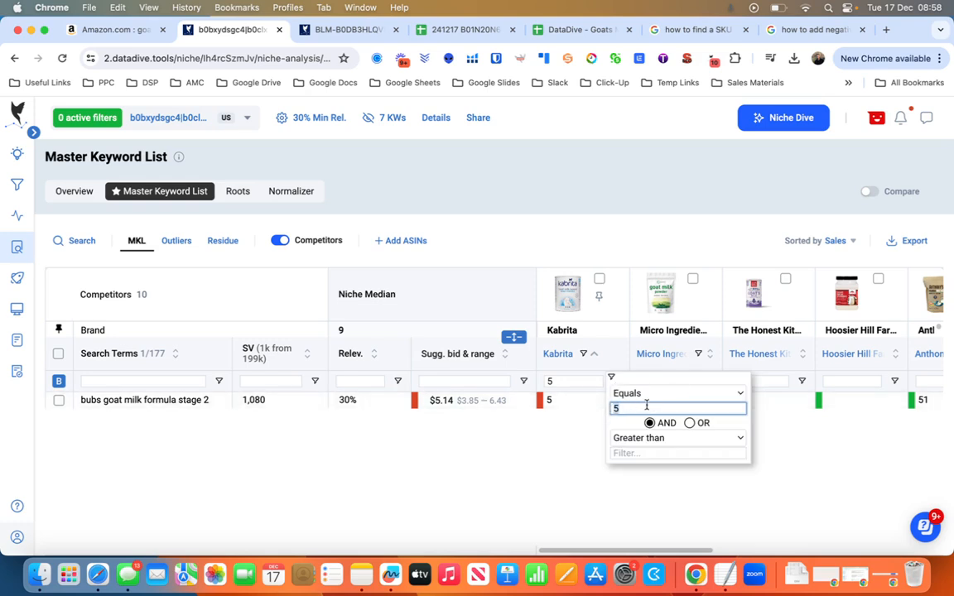
key("BackSpace")
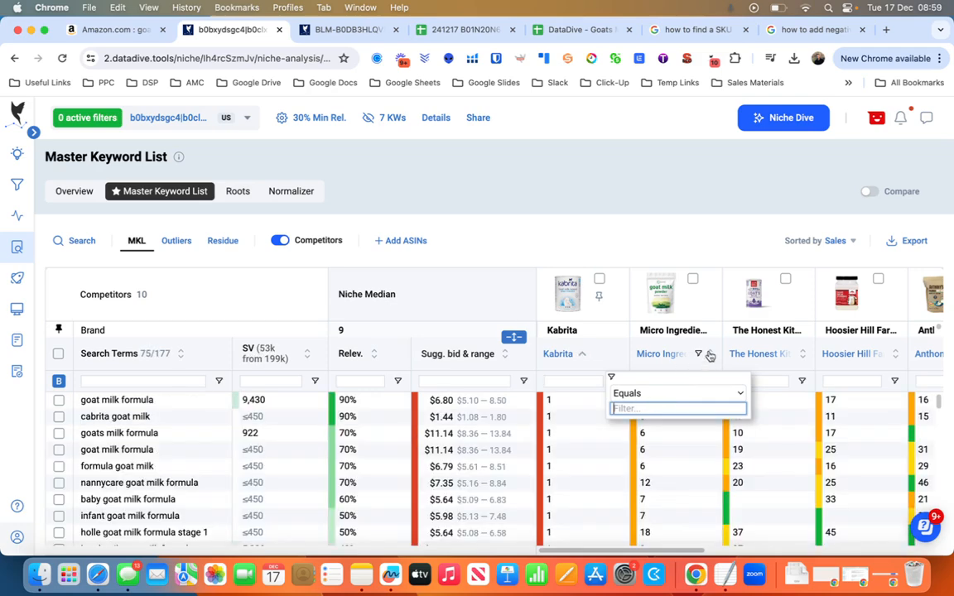
Sort the keywords by Micro Ingredients' rank in both directions, restore the original order and look over the search terms.
type("5")
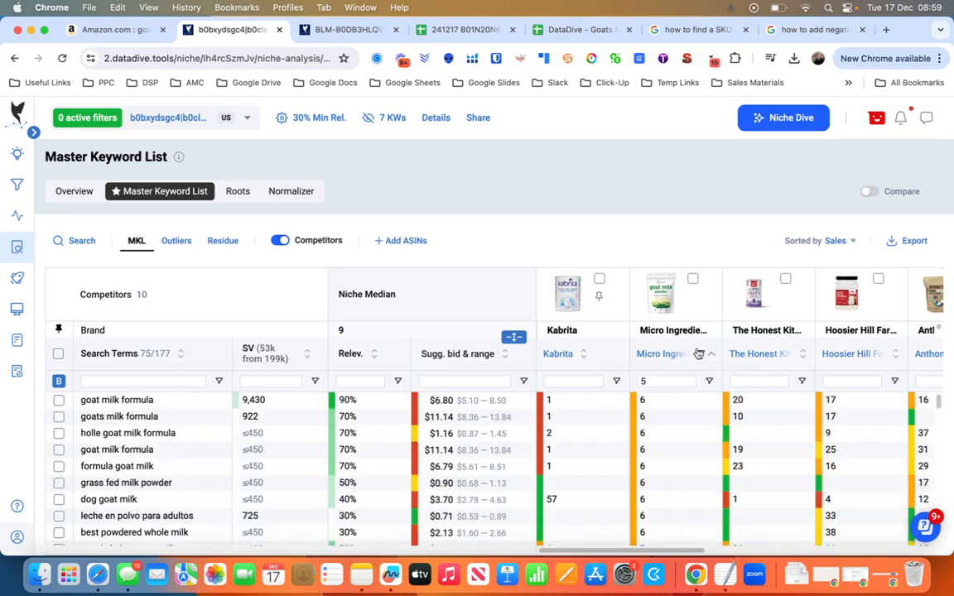
left_click(701, 357)
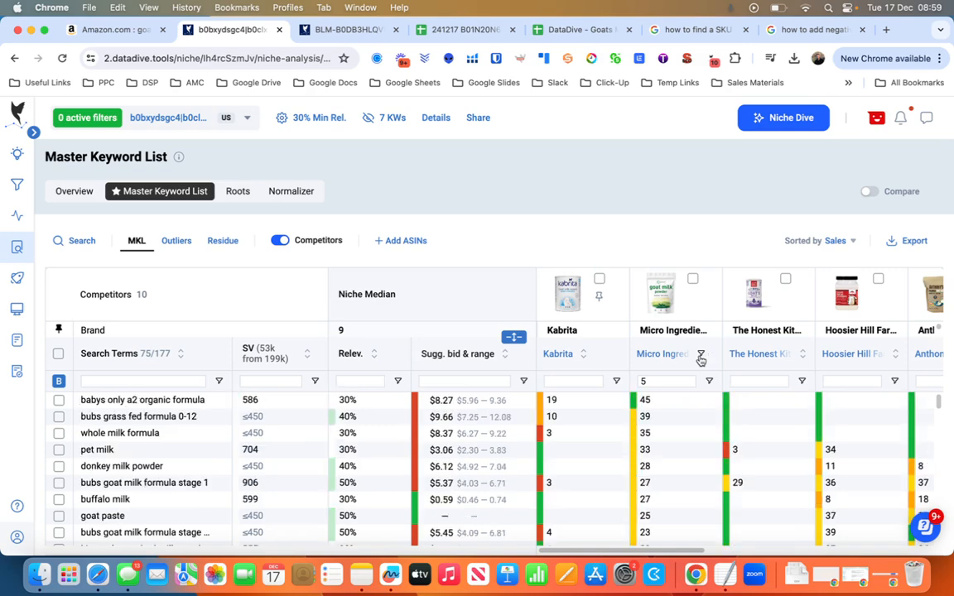
left_click(704, 354)
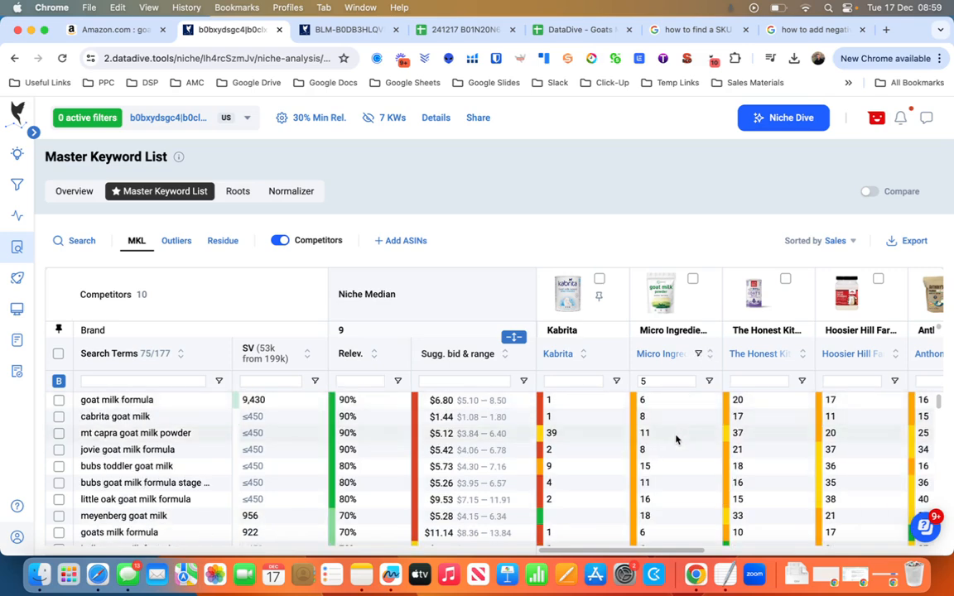
scroll(671, 449, "down", 3)
scroll(668, 449, "down", 3)
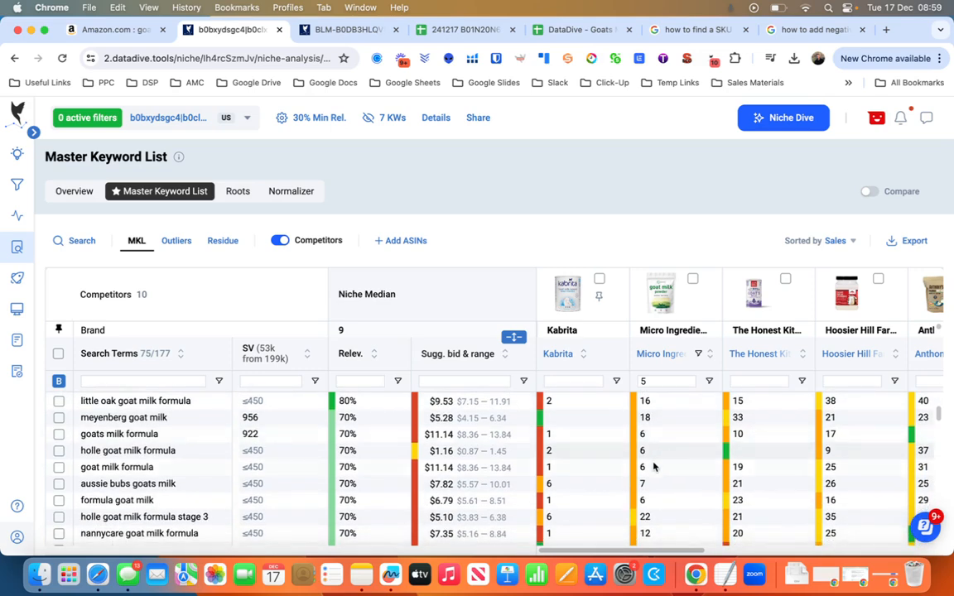
scroll(641, 489, "up", 5)
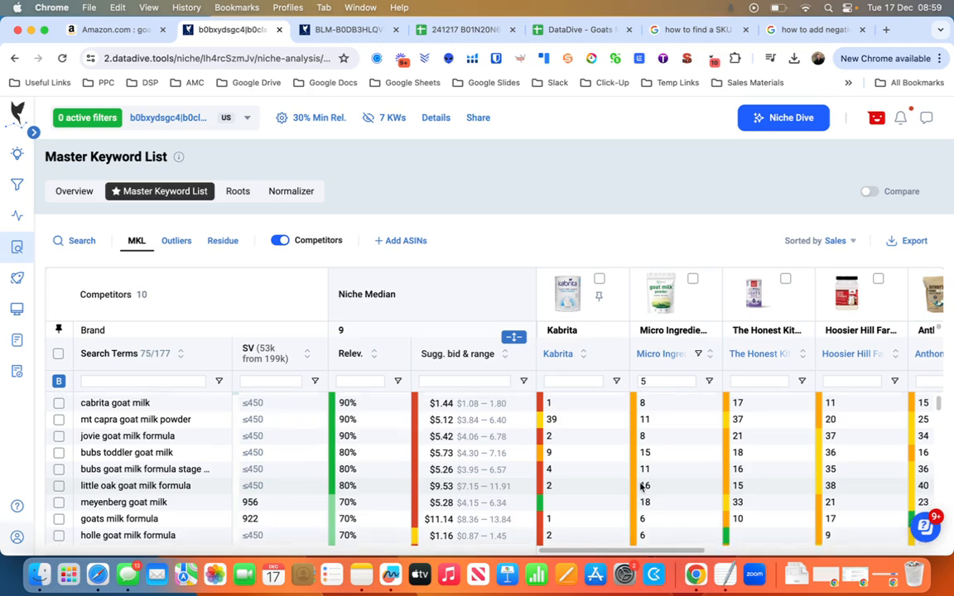
scroll(629, 484, "up", 1)
Show the goat milk niche's Outliers keywords and examine their search terms, search volumes and competitor ranks.
left_click(236, 194)
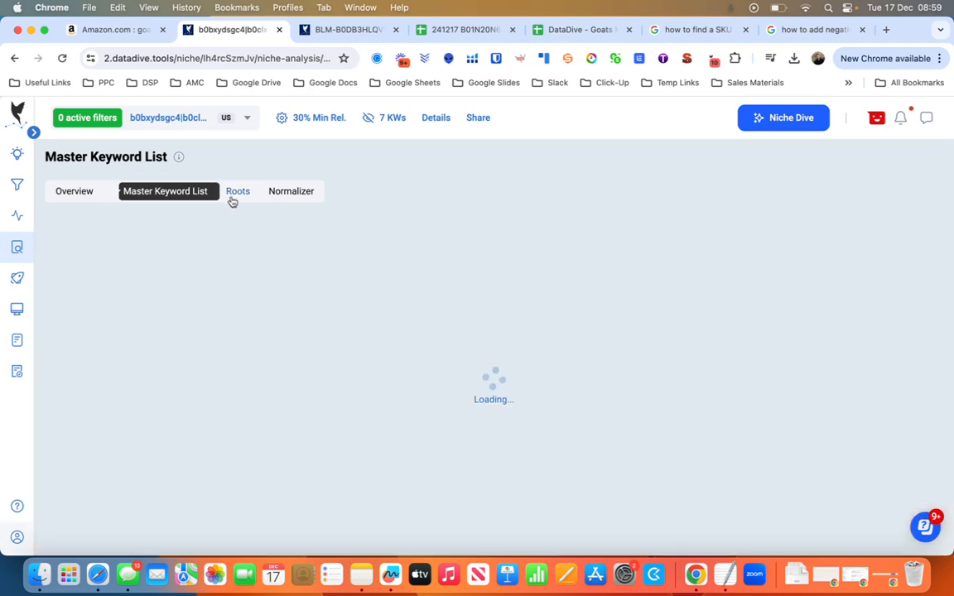
left_click(175, 191)
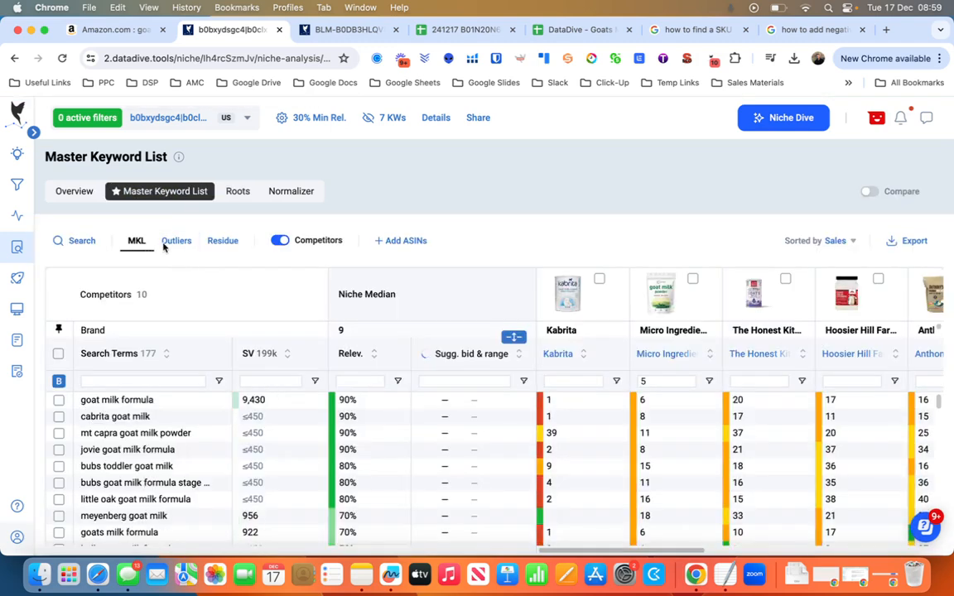
left_click(177, 240)
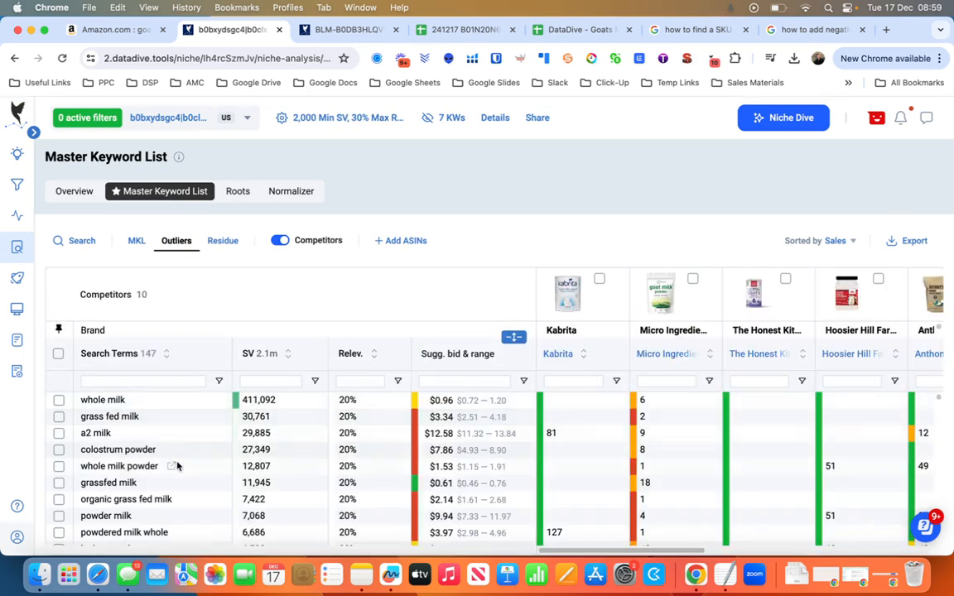
scroll(197, 486, "down", 1)
scroll(197, 485, "down", 3)
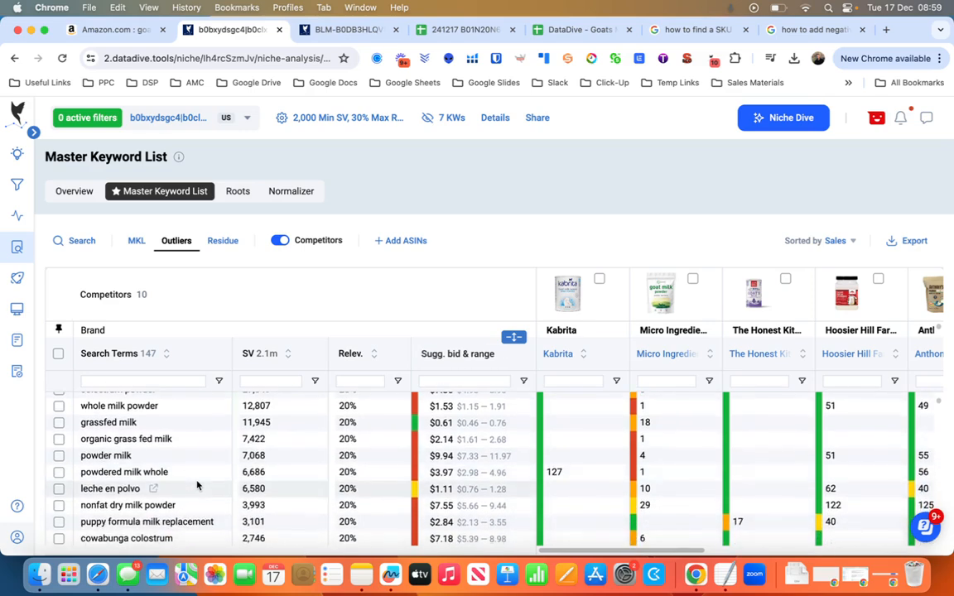
scroll(198, 485, "down", 3)
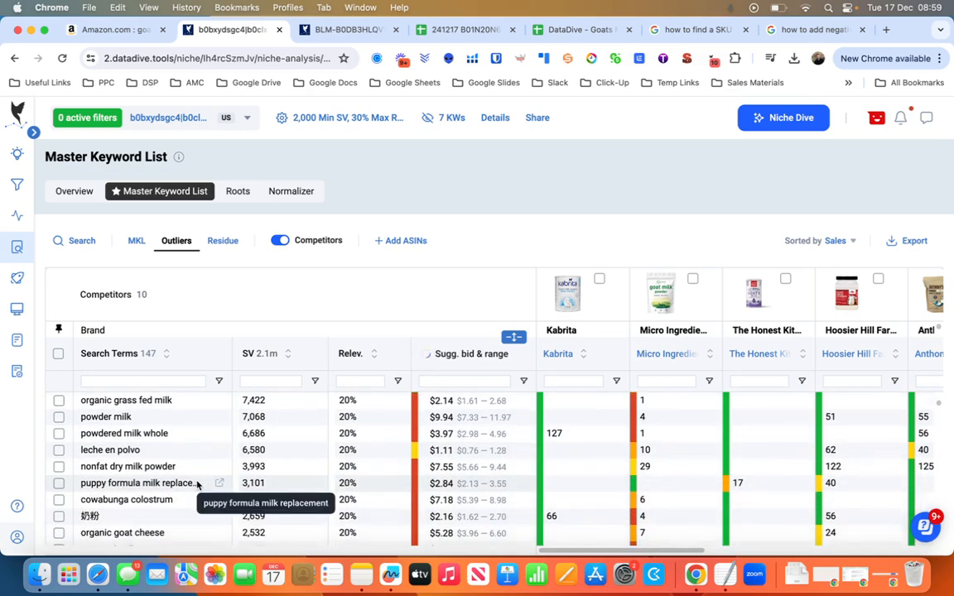
scroll(197, 485, "down", 3)
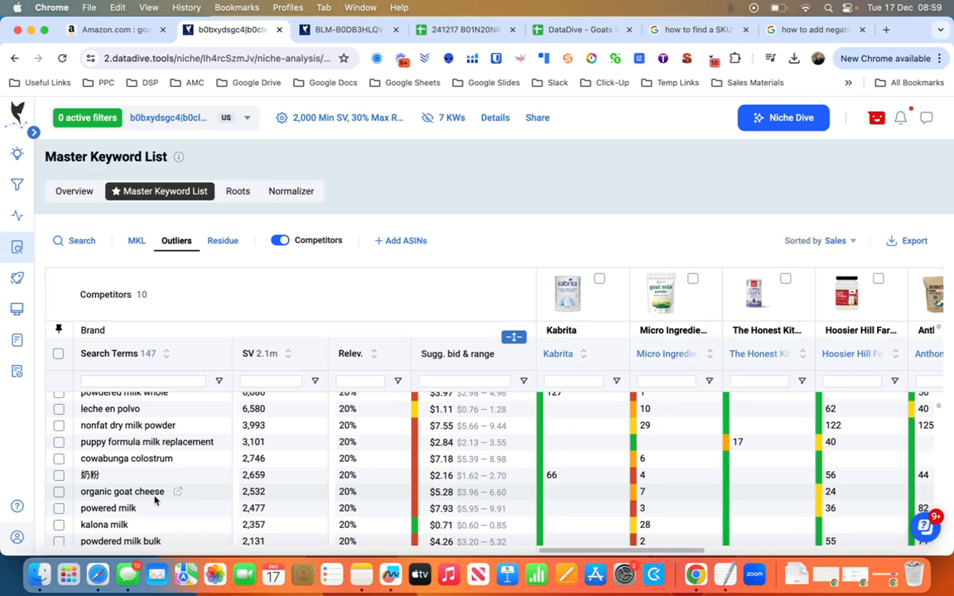
scroll(154, 499, "down", 3)
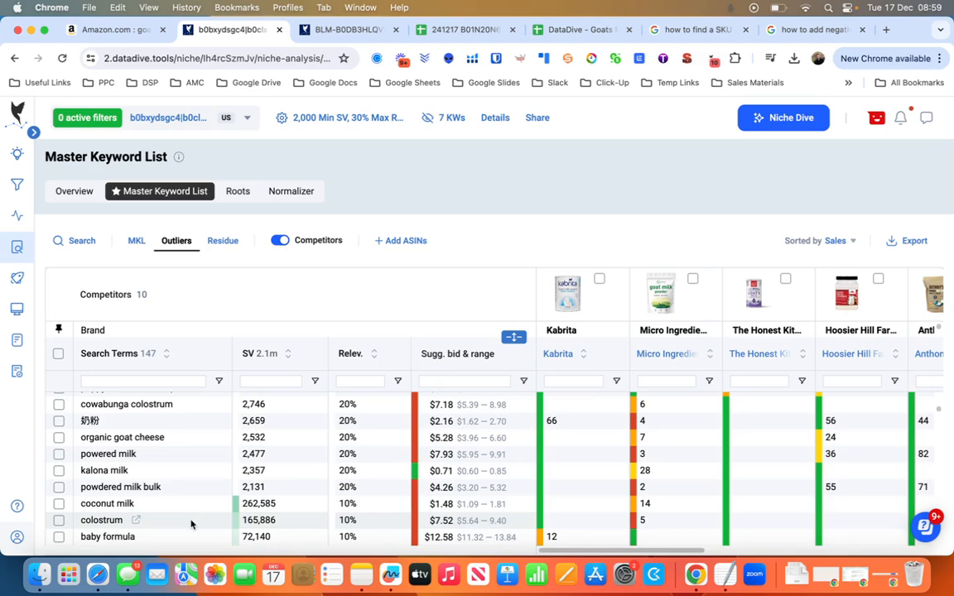
scroll(191, 522, "down", 3)
scroll(192, 522, "down", 10)
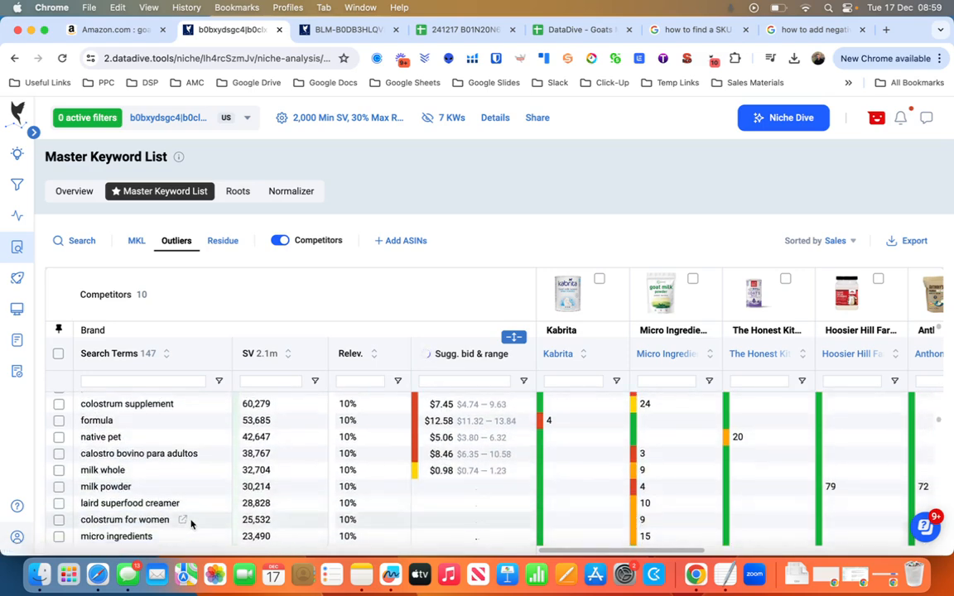
scroll(192, 522, "up", 15)
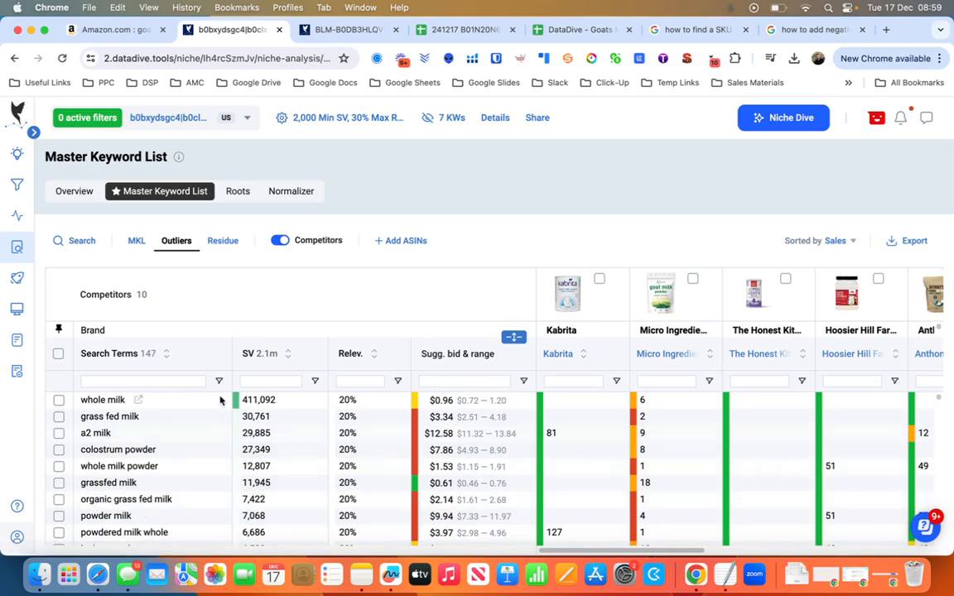
Return to the MKL keywords and copy the first five search terms, from goat milk formula to bubs toddler goat milk.
left_click(136, 242)
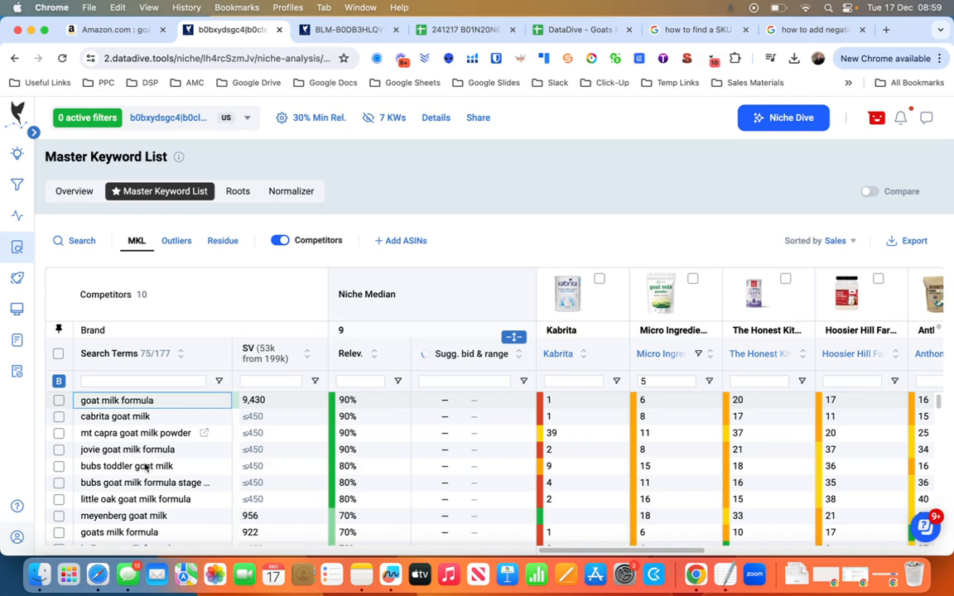
left_click(121, 468)
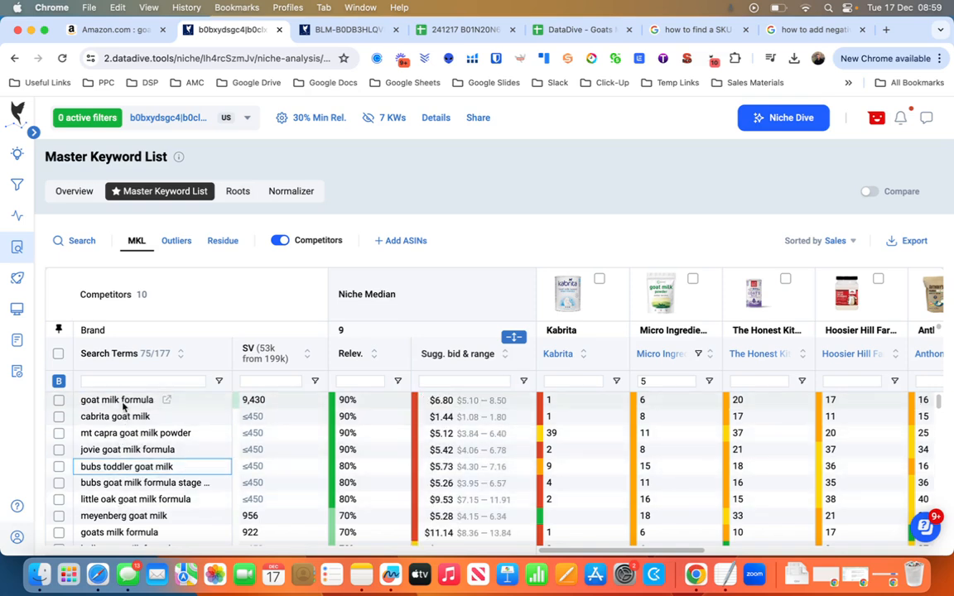
left_click_drag(121, 468, 126, 403)
key("super+c")
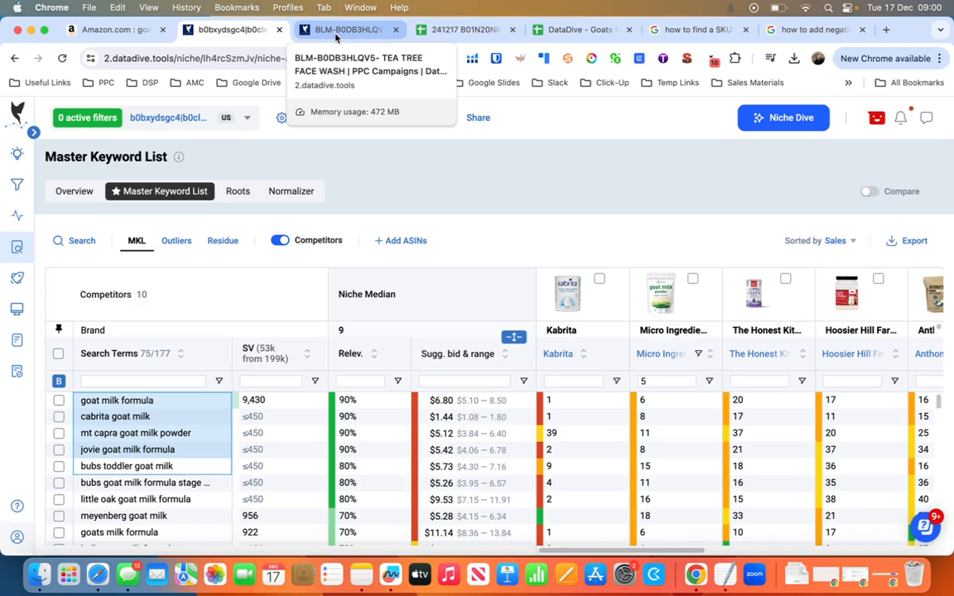
Switch to the BLM niche in the other browser tab, open its PPC Keywords page and look over the listed keywords.
left_click(336, 35)
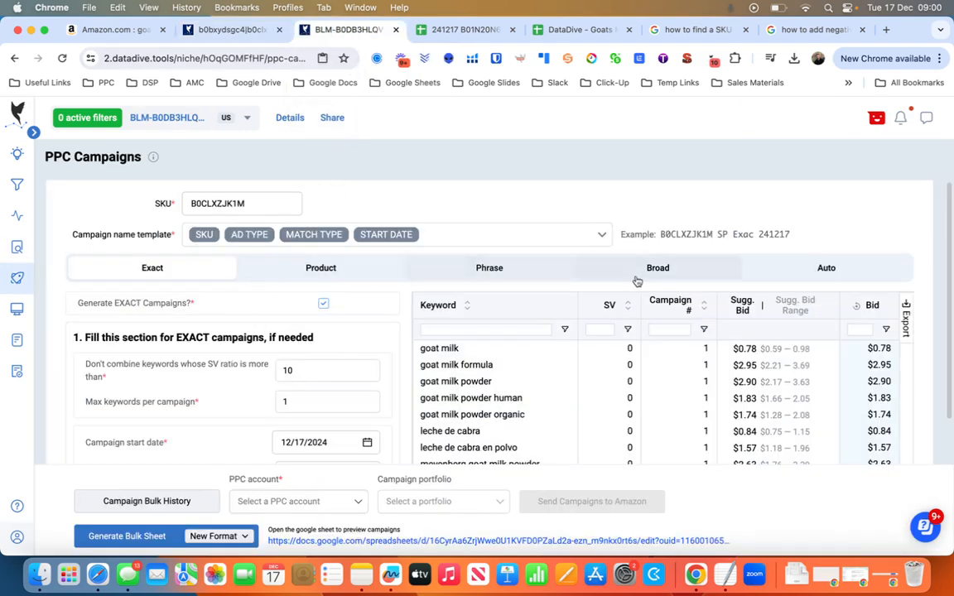
scroll(347, 392, "down", 5)
scroll(346, 391, "up", 5)
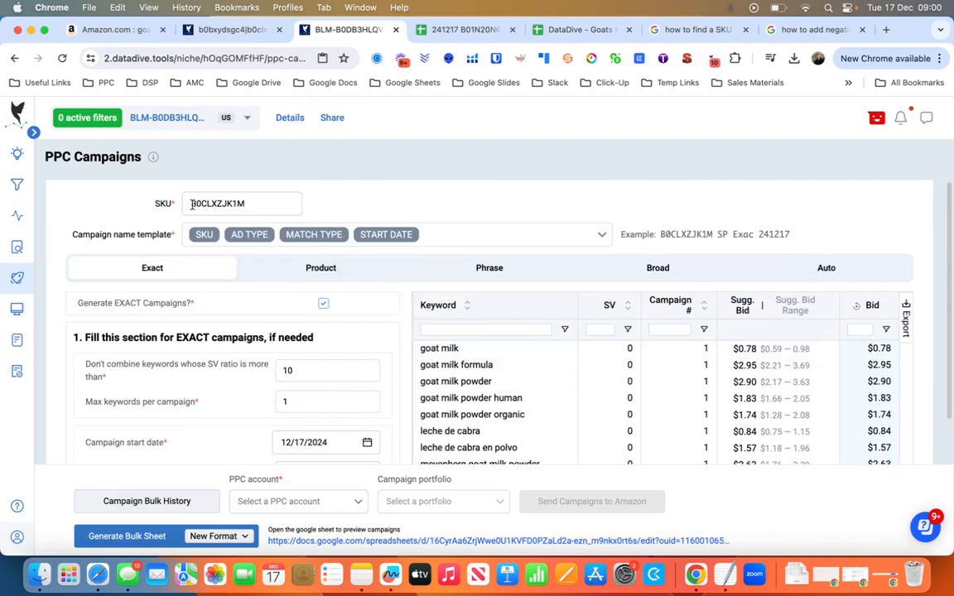
mouse_move(18, 248)
mouse_move(28, 266)
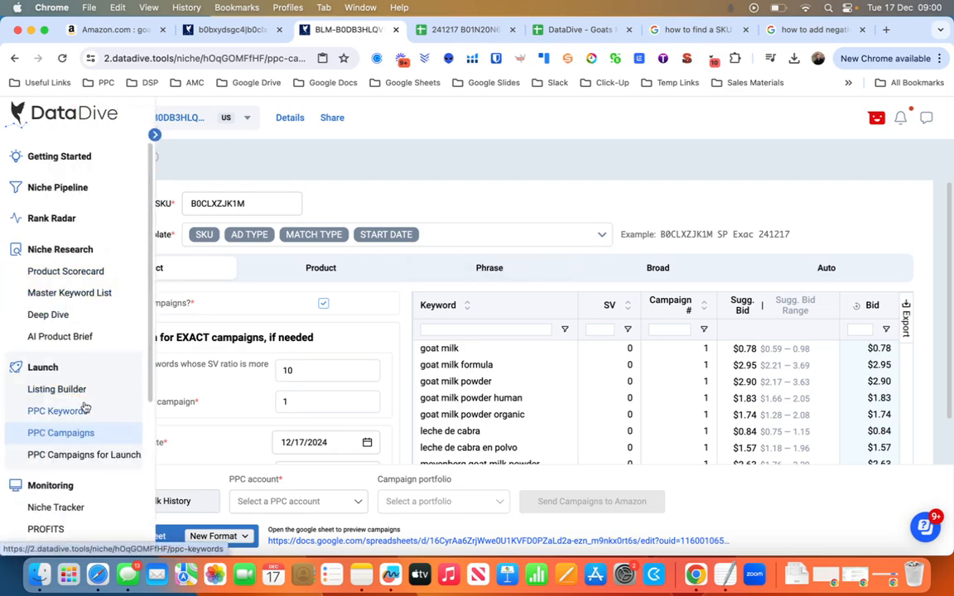
left_click(76, 410)
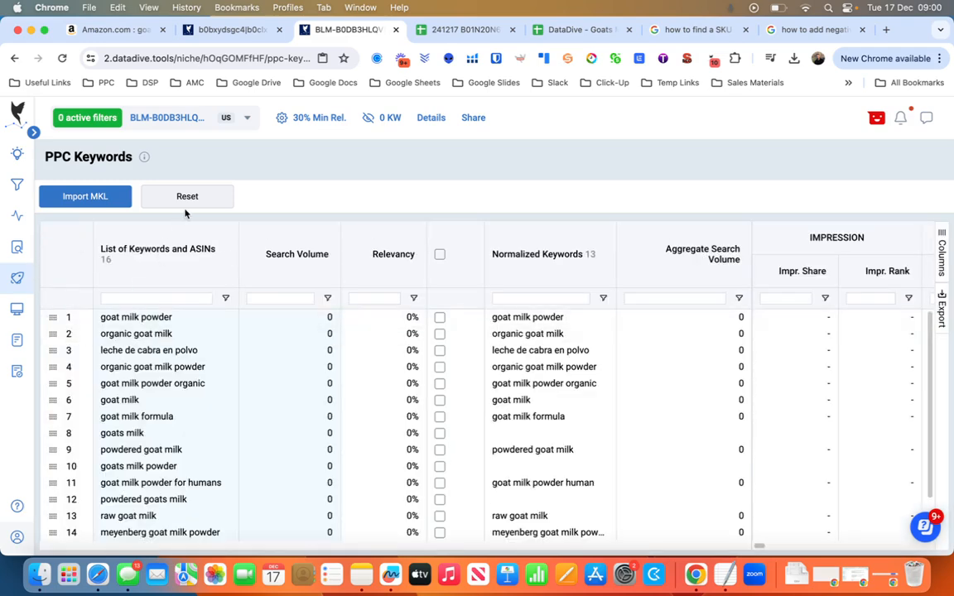
scroll(206, 341, "down", 3)
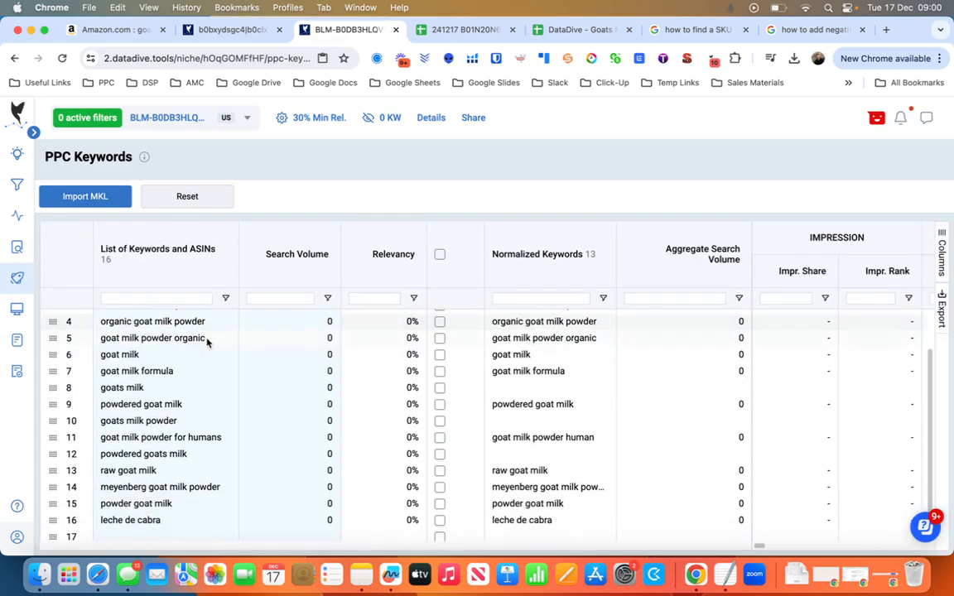
scroll(133, 329, "up", 3)
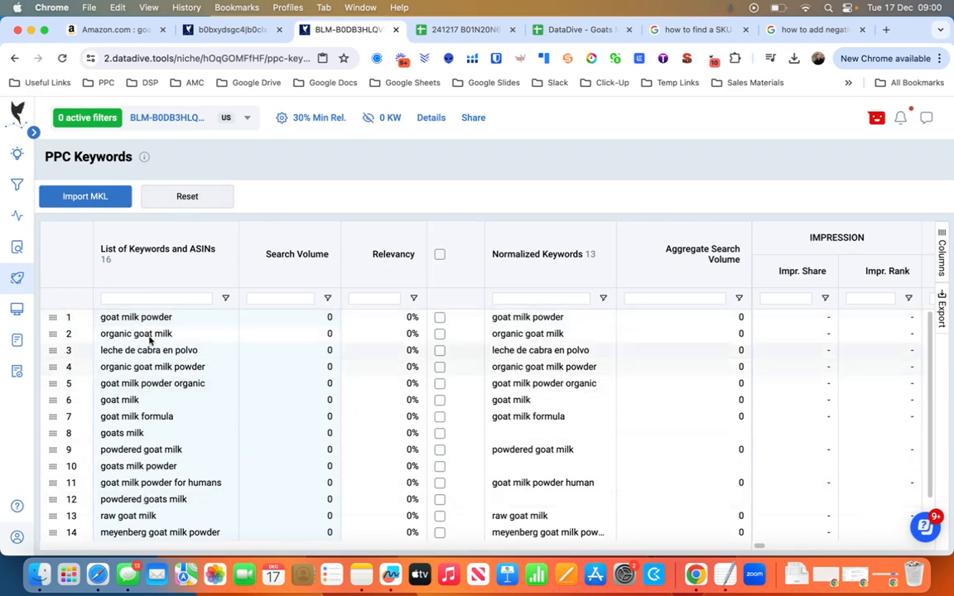
Reset the PPC Keywords table to clear all of its listed keywords and confirm the reset.
left_click(151, 319)
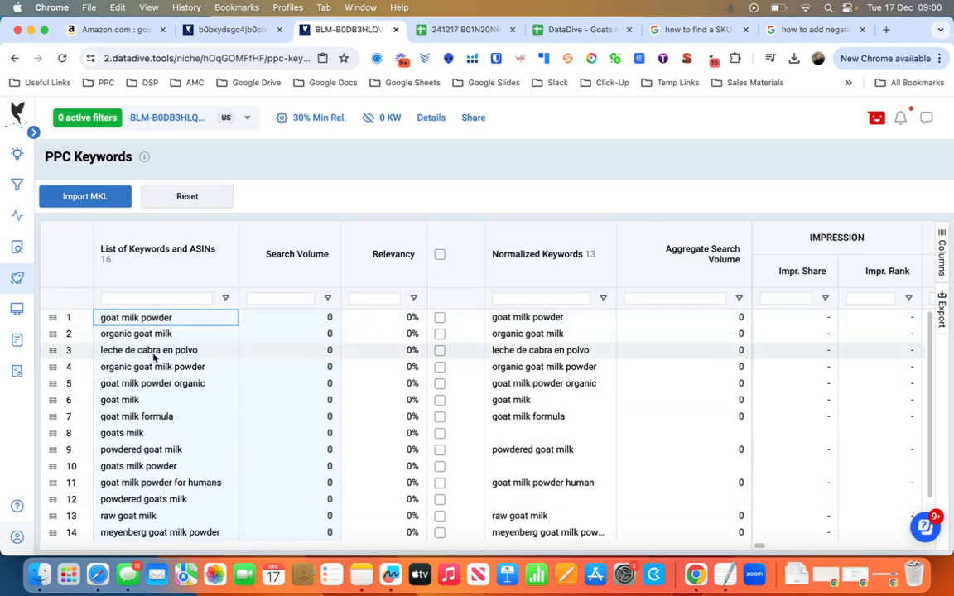
left_click(187, 197)
left_click(568, 353)
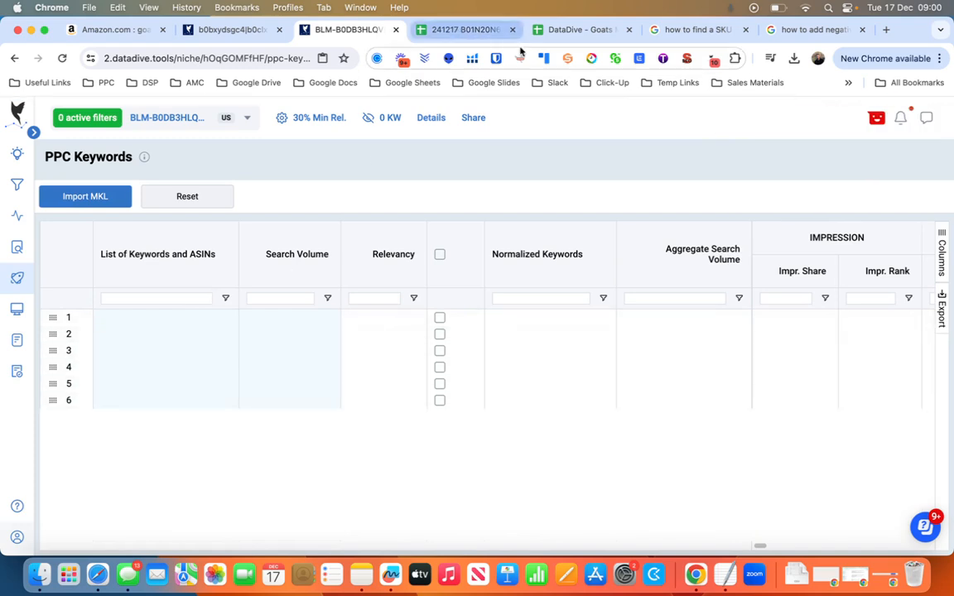
Switch to the DataDive - Goats Milk spreadsheet and copy the keywords in A1:A16 of Sheet1.
left_click(551, 31)
left_click(469, 32)
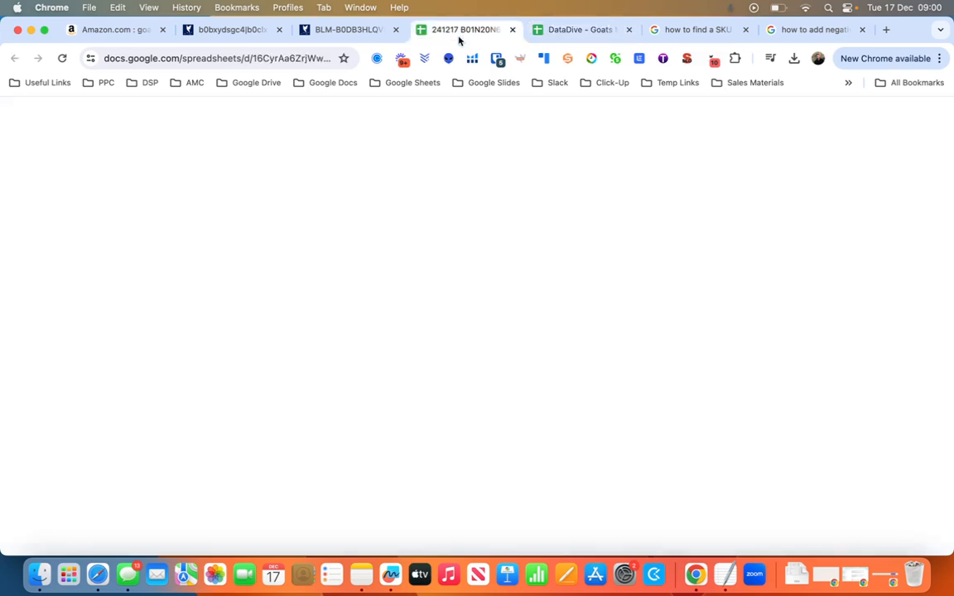
left_click(571, 30)
left_click(139, 282)
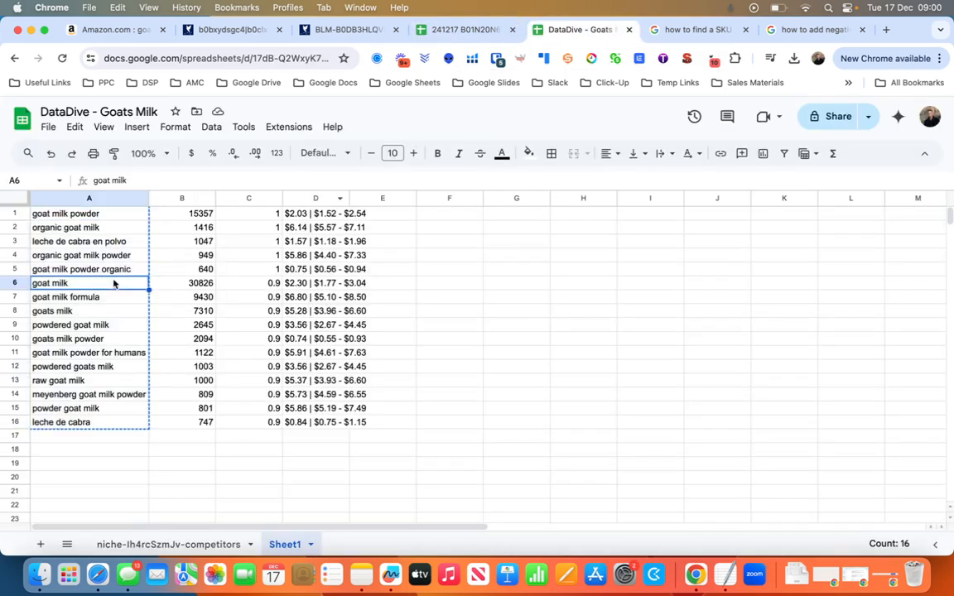
left_click(106, 216)
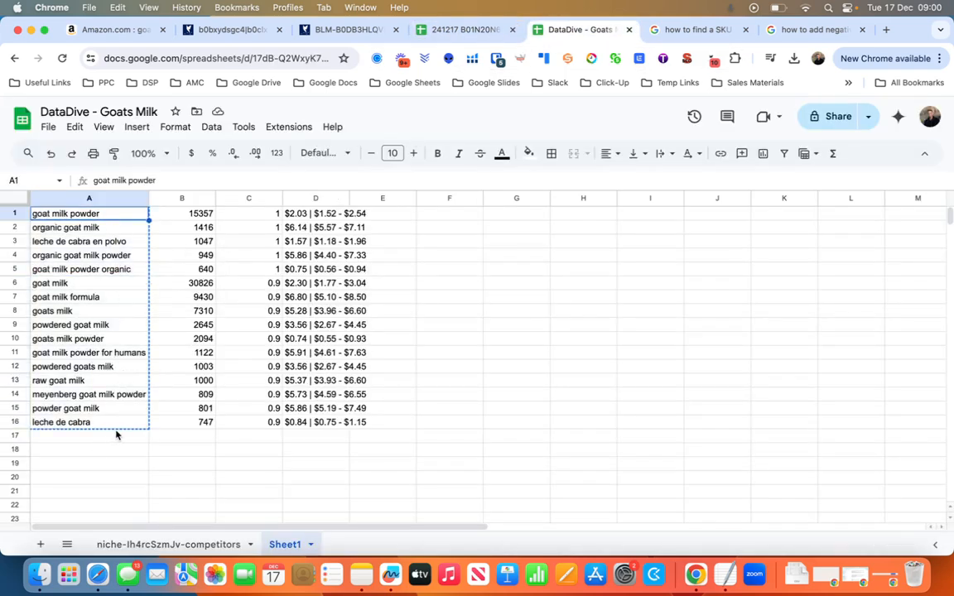
key("super+shift+Down")
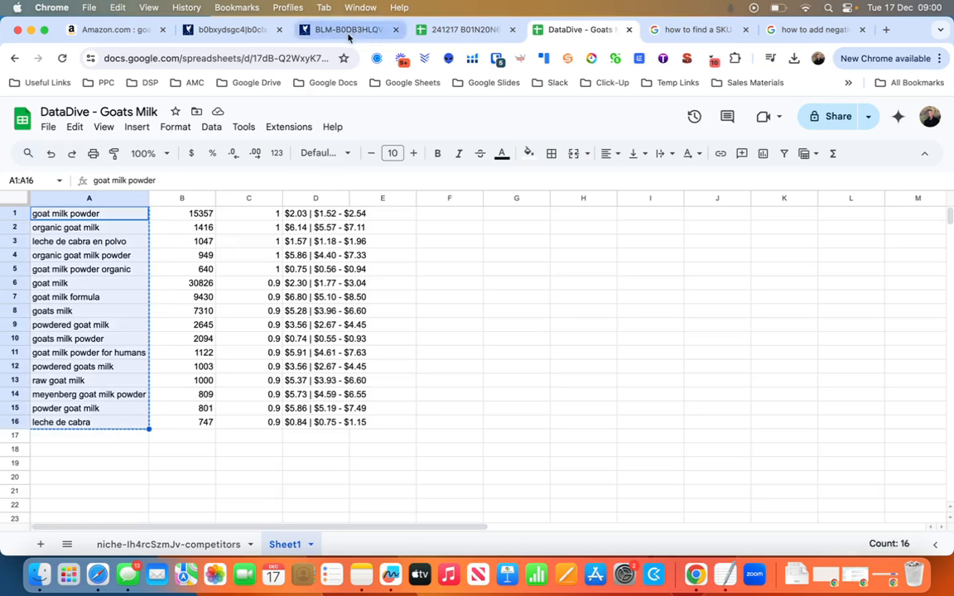
Paste the copied goat milk keywords into the BLM niche's List of Keywords and ASINs, starting at row 1.
left_click(349, 31)
left_click(150, 322)
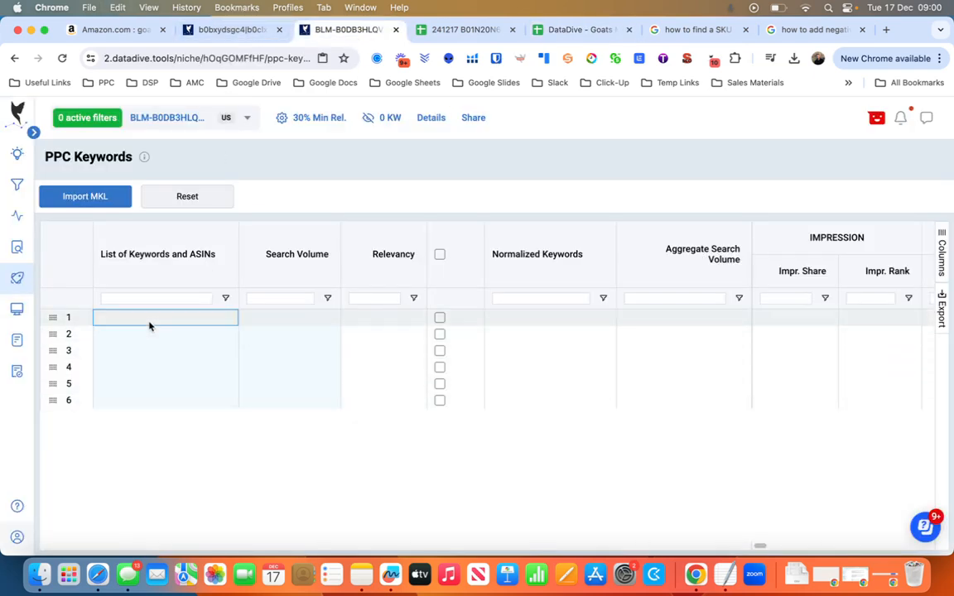
key("super+v")
left_click(250, 469)
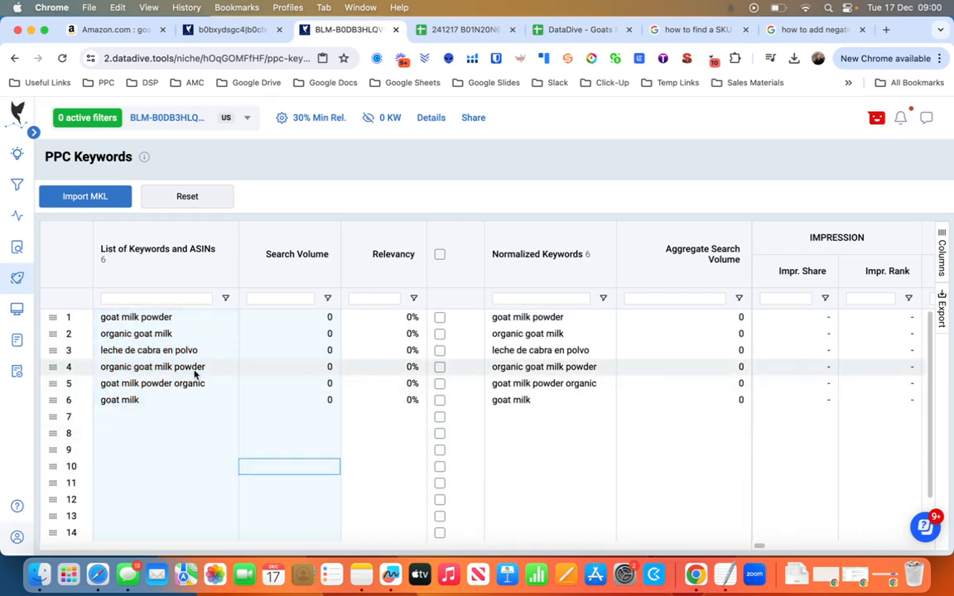
Open the niche's PPC Campaigns page and show the Auto campaign settings.
mouse_move(25, 406)
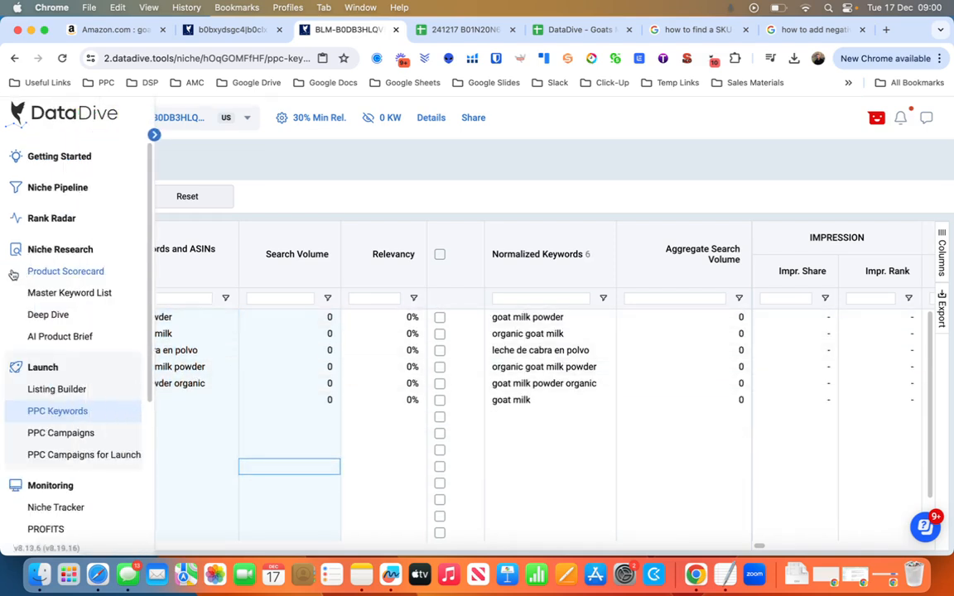
left_click(77, 434)
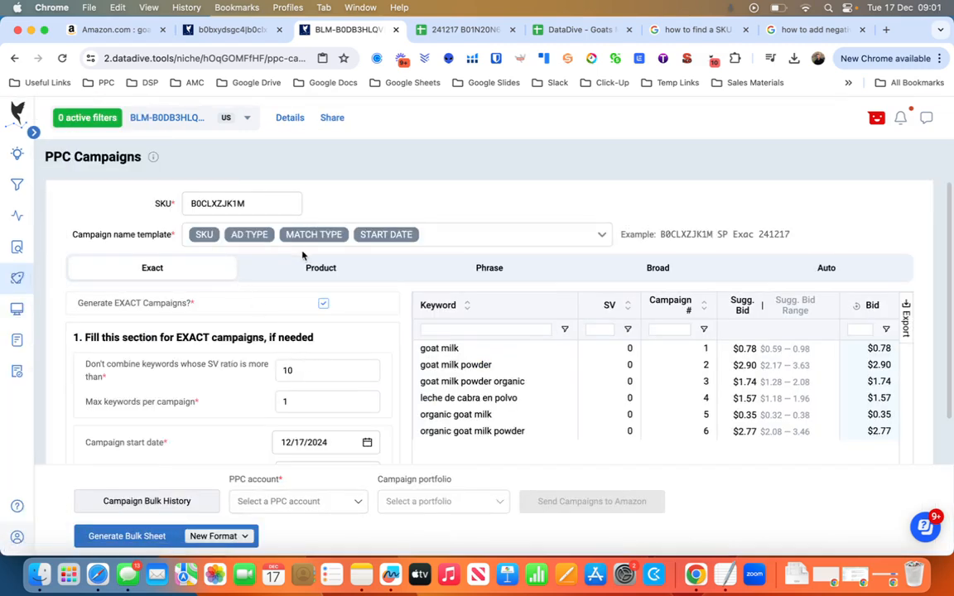
left_click(820, 267)
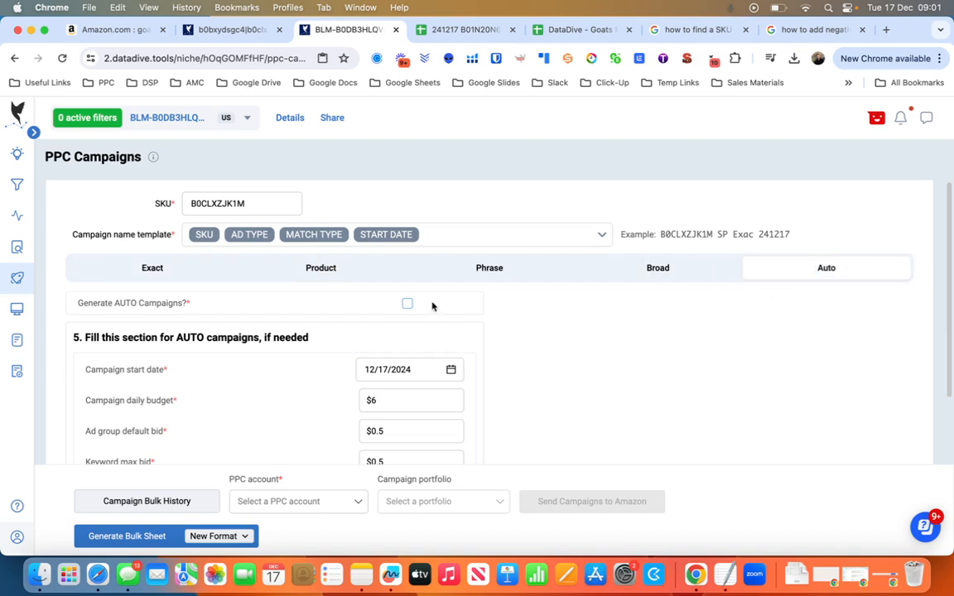
Turn on campaign generation for the Broad, Phrase and Product campaign types.
left_click(676, 265)
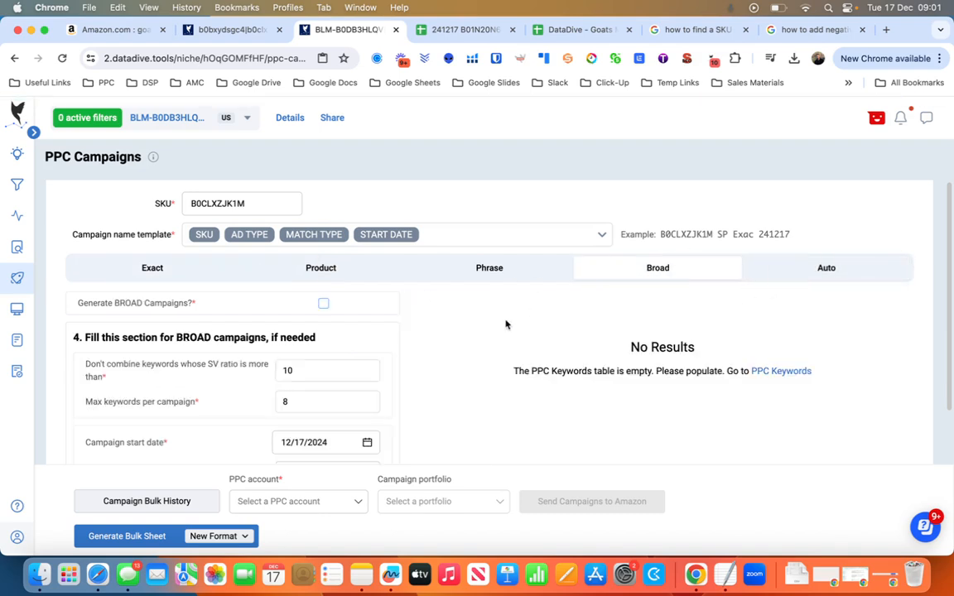
left_click(327, 304)
left_click(471, 271)
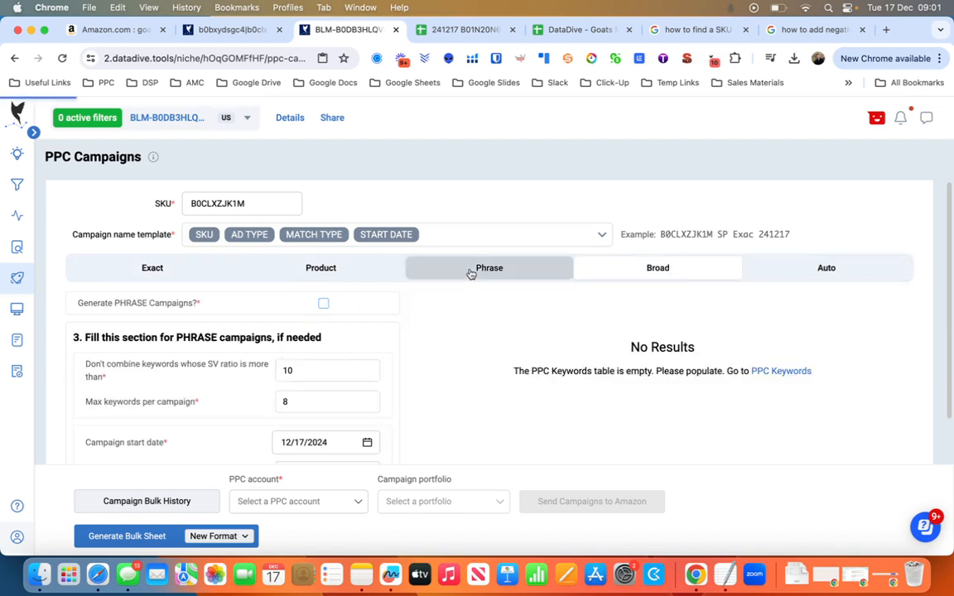
left_click(325, 301)
left_click(321, 268)
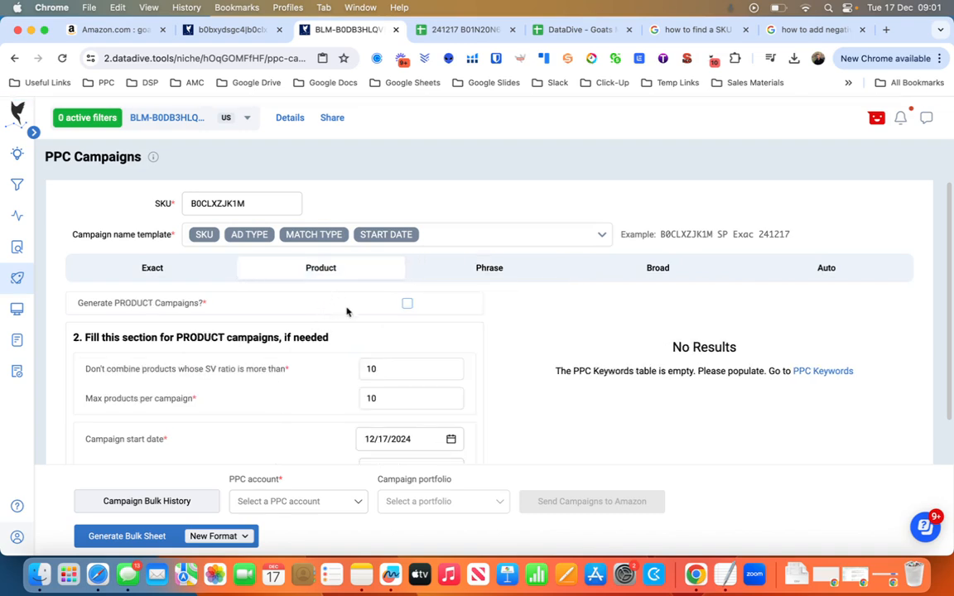
left_click(406, 305)
Review the Exact campaigns' keywords, daily budget, default bid and bidding strategy, and switch to the 241217 bulk spreadsheet.
left_click(152, 268)
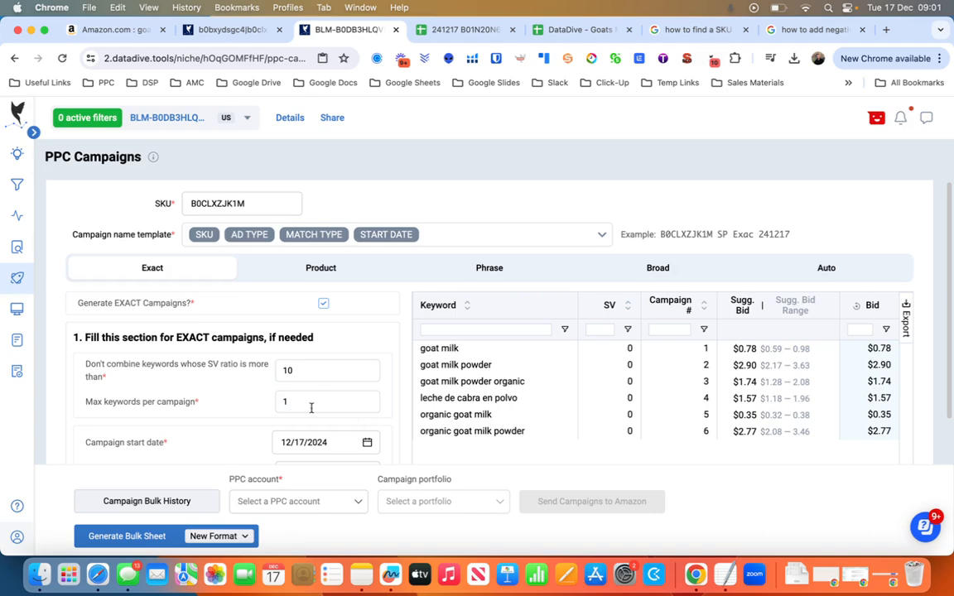
scroll(250, 388, "down", 1)
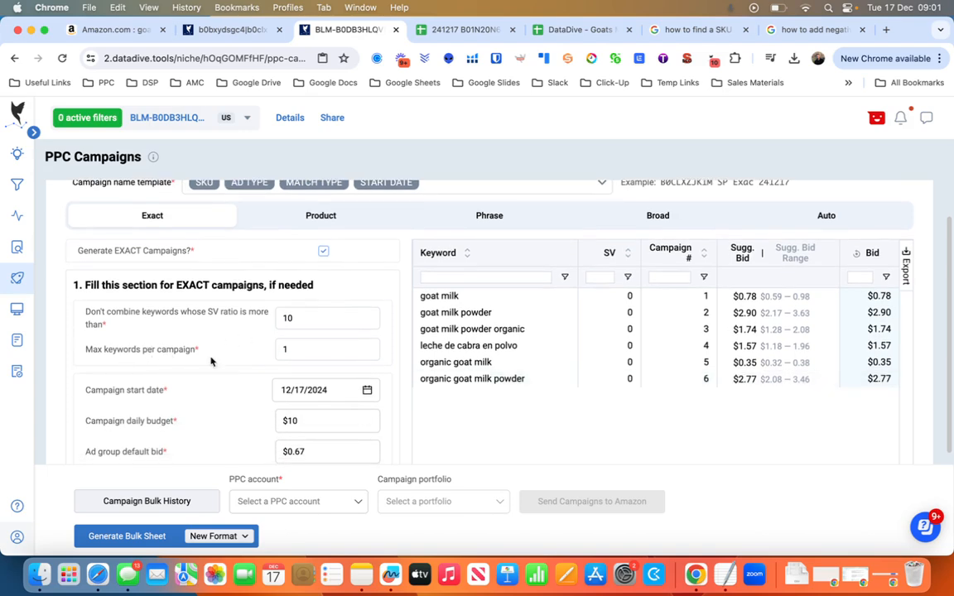
scroll(366, 392, "down", 2)
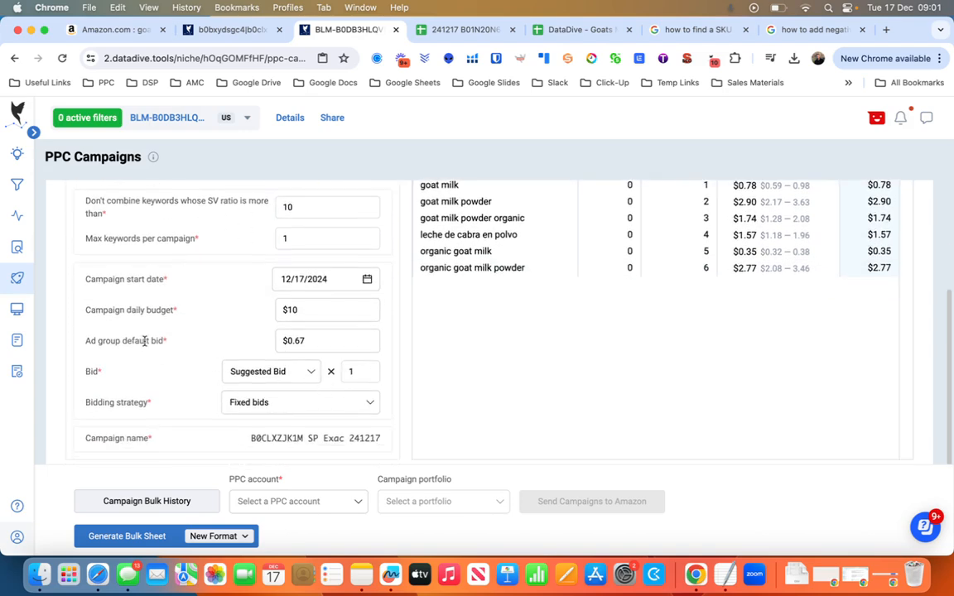
left_click_drag(323, 344, 286, 345)
scroll(148, 364, "down", 1)
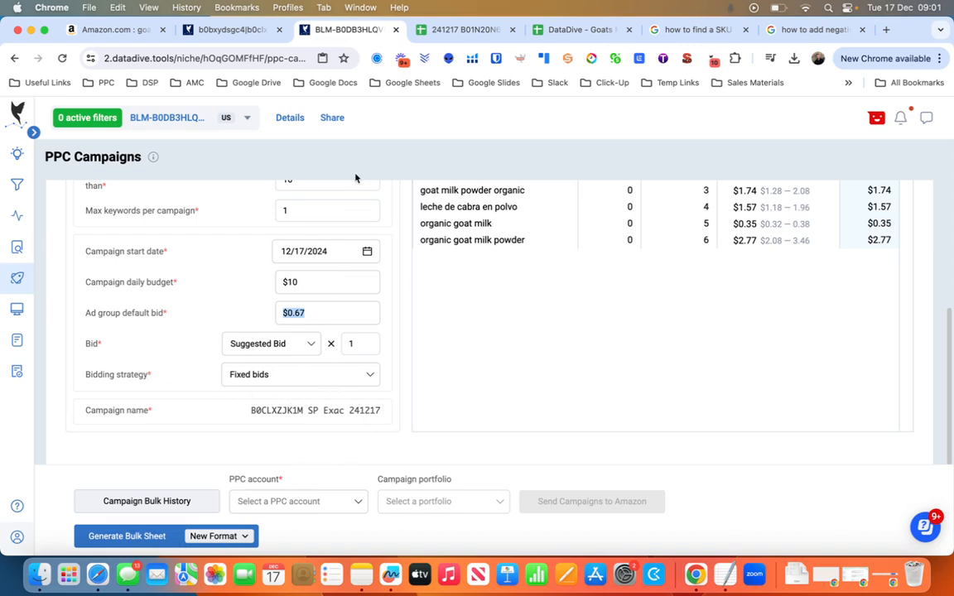
left_click(464, 30)
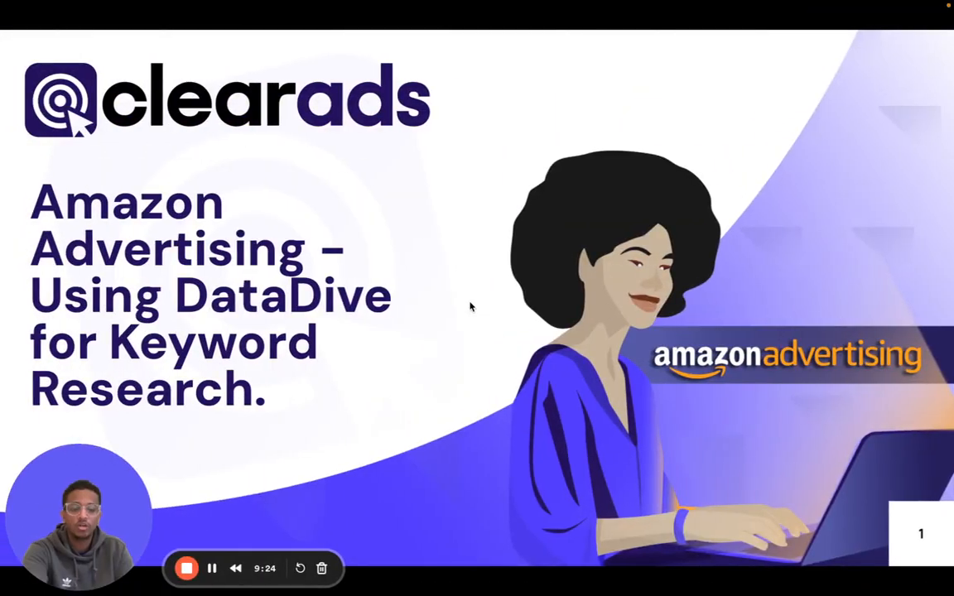
left_click(553, 424)
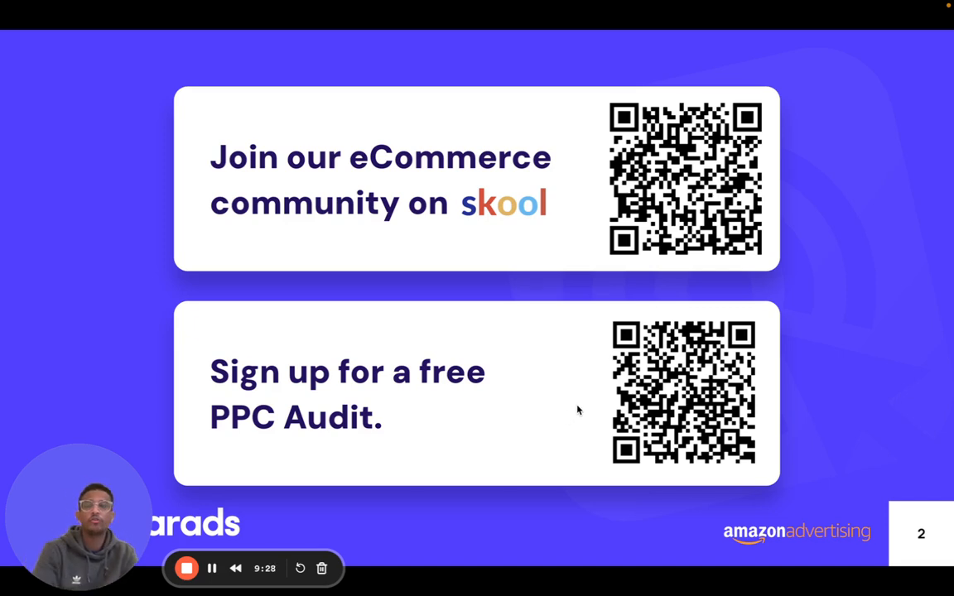
left_click_drag(100, 564, 444, 564)
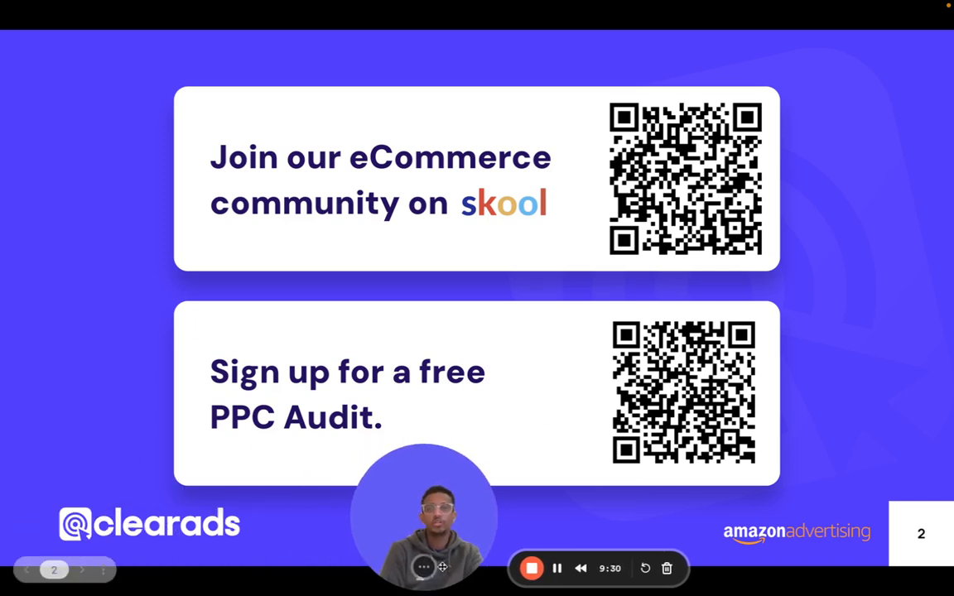